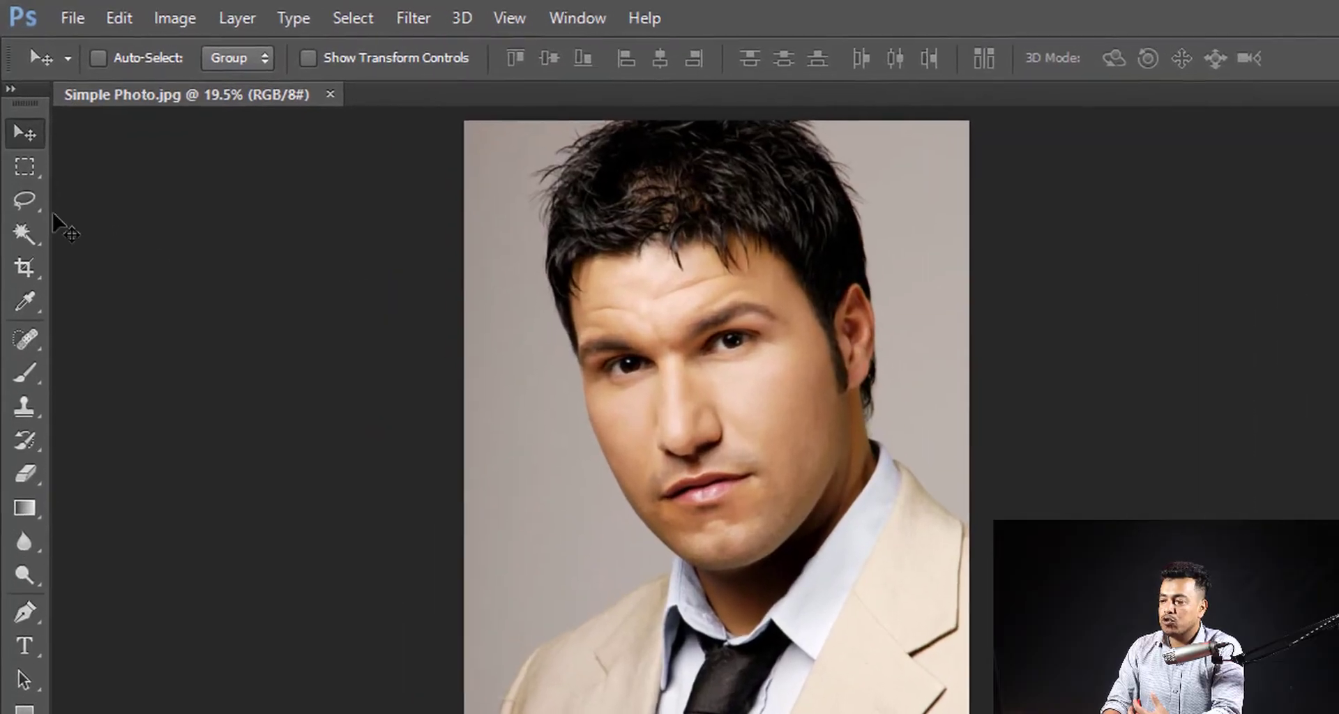
- Set the Crop tool to 38 mm wide, 48 mm high at 300 px/in
left_click(24, 275)
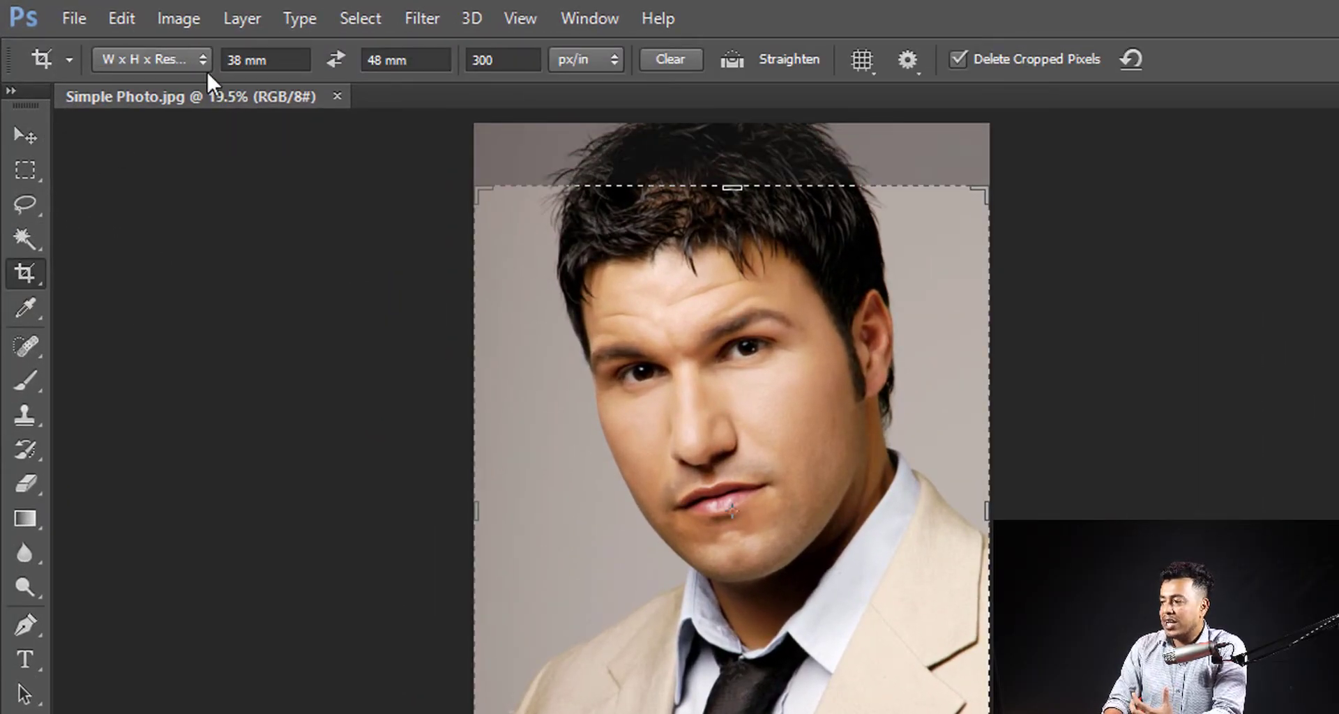
left_click(287, 60)
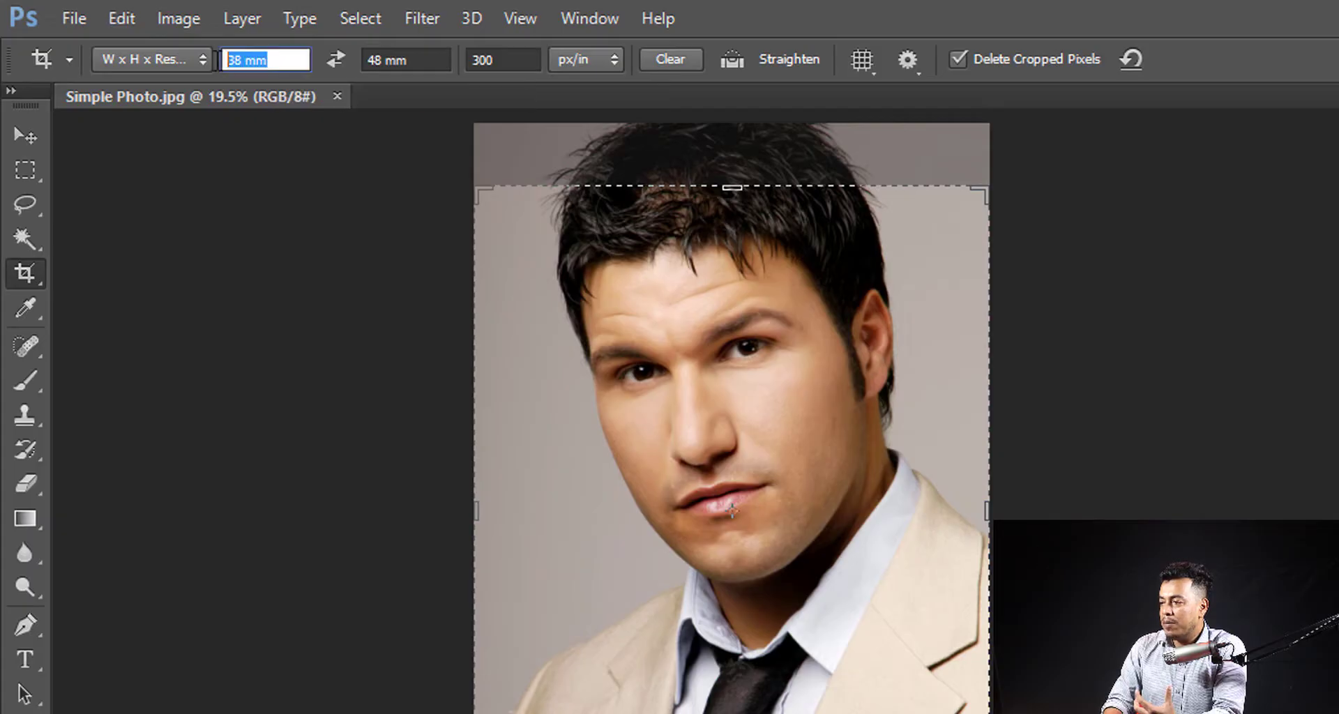
left_click(431, 62)
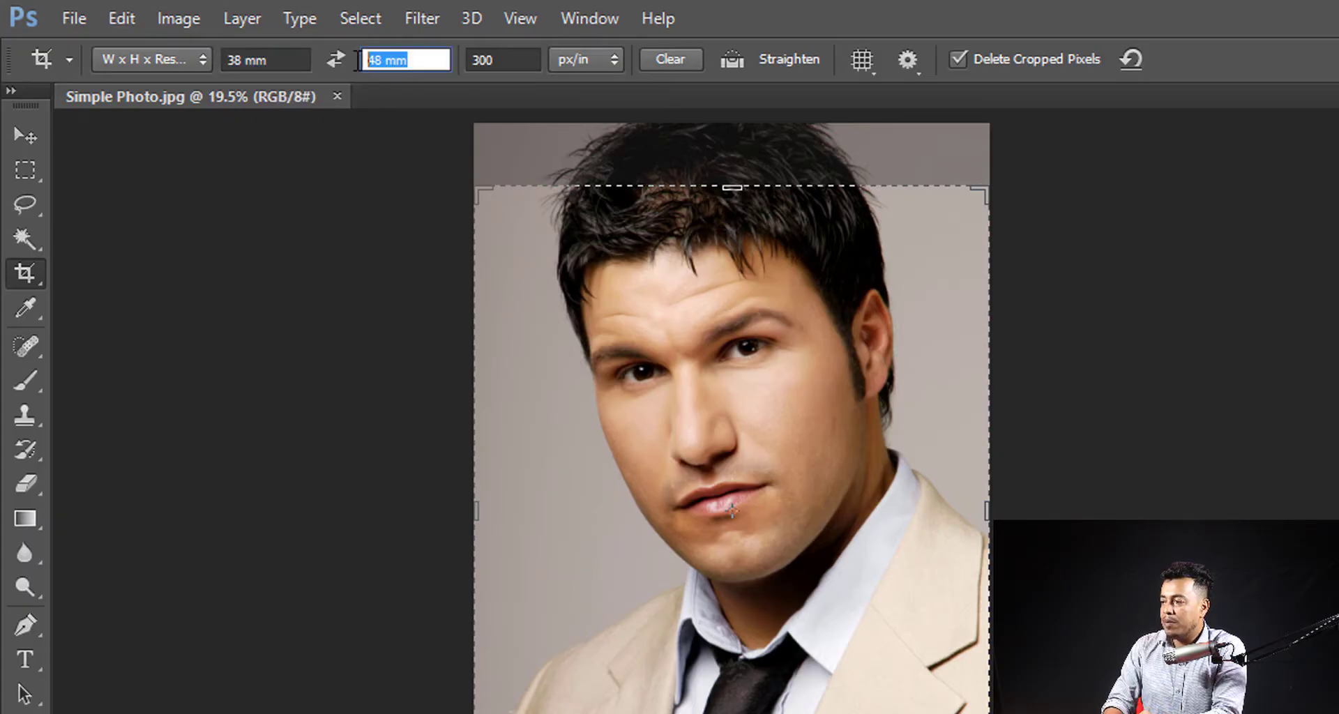
left_click(515, 60)
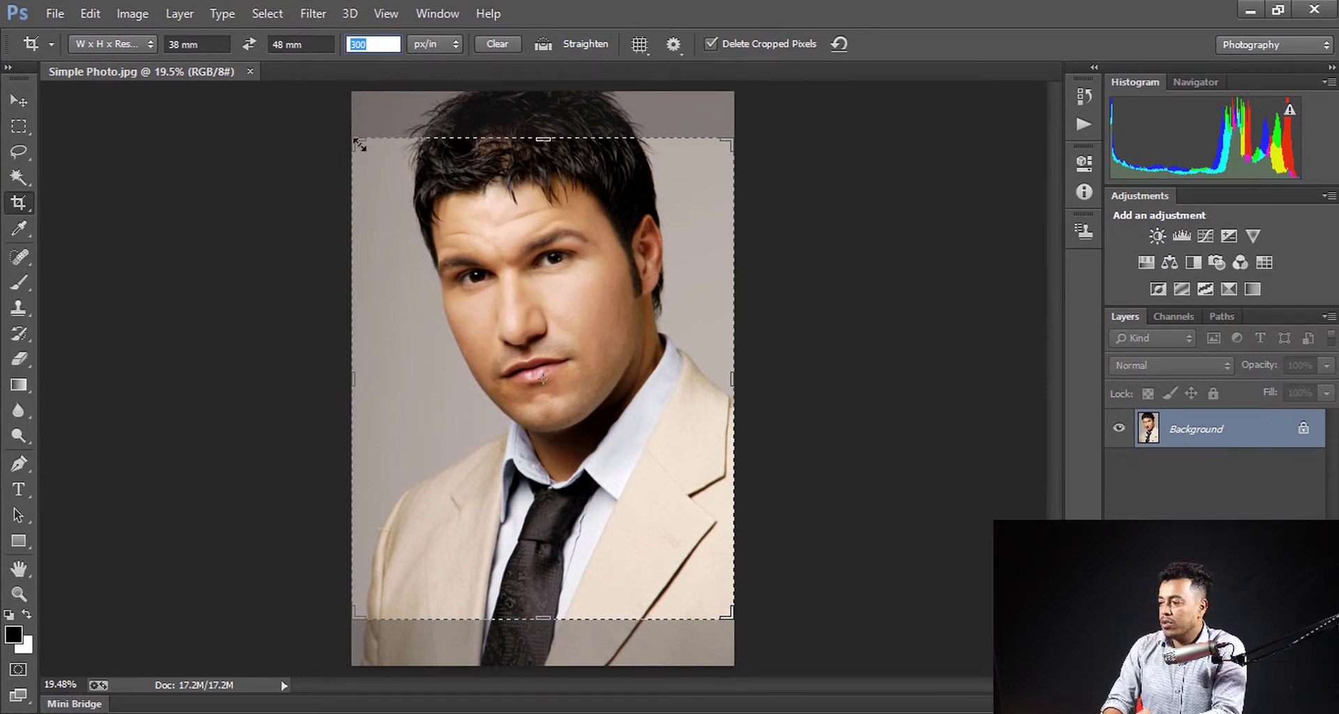
- Frame the head and shoulders in the crop box, apply the crop, and zoom in
left_click_drag(371, 150, 722, 558)
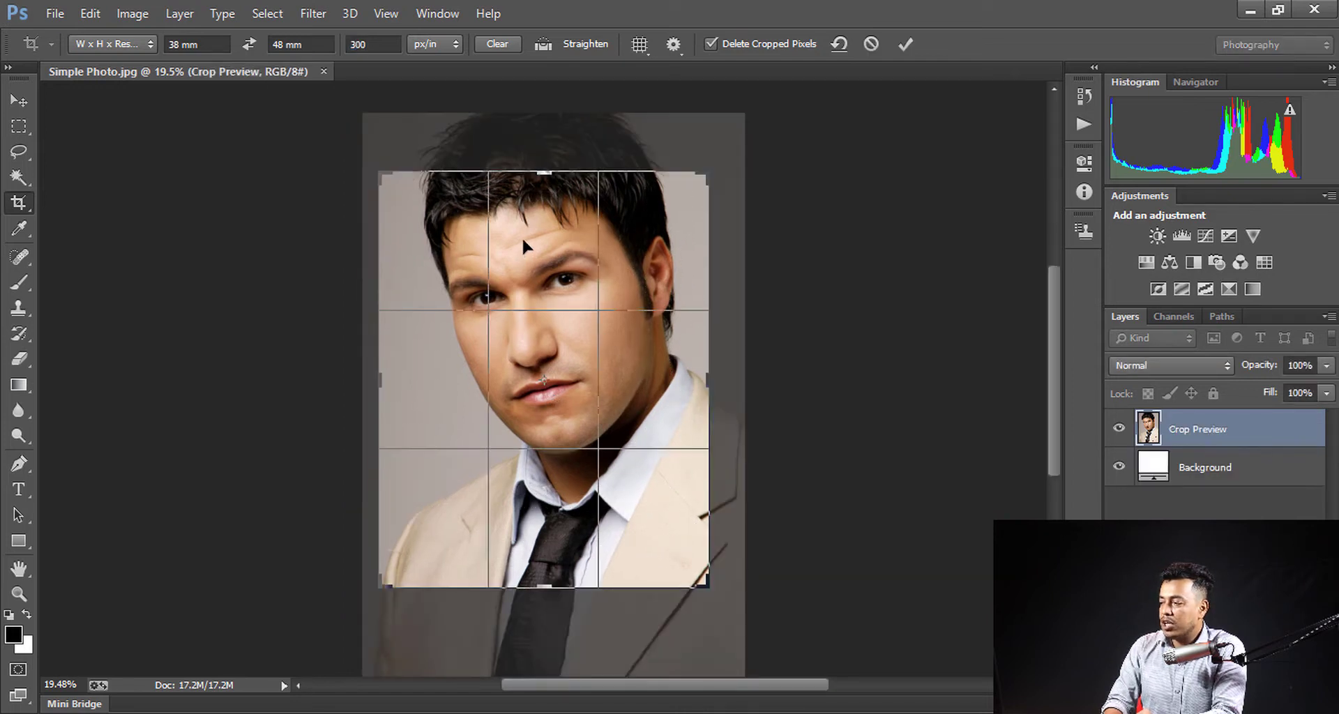
left_click_drag(522, 237, 502, 293)
left_click_drag(382, 581, 361, 608)
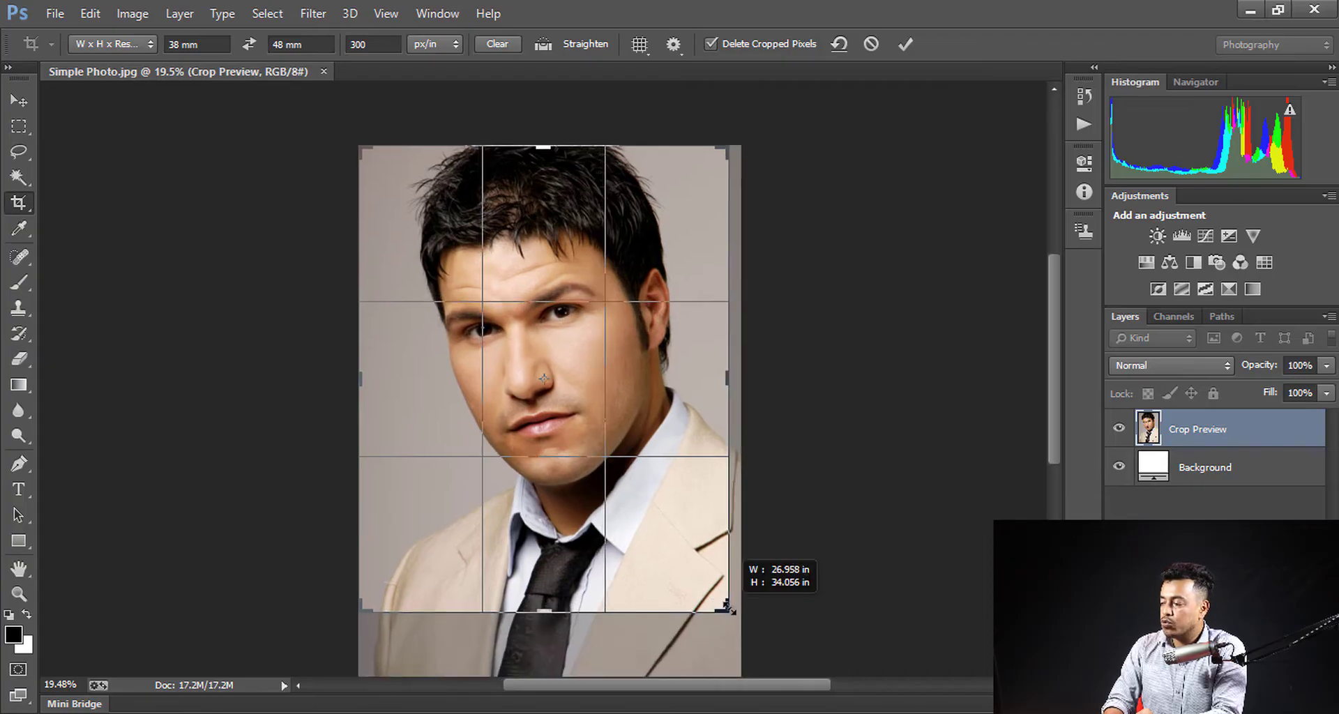
left_click_drag(718, 604, 732, 617)
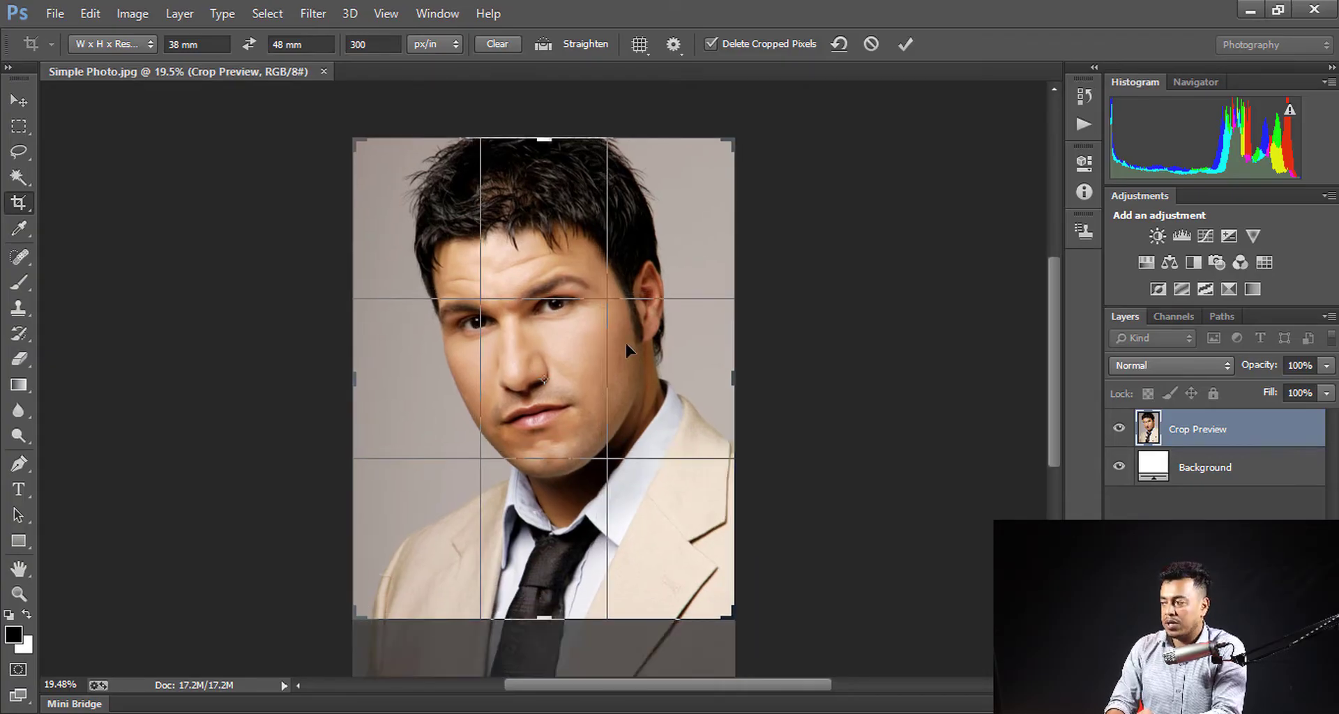
left_click(905, 45)
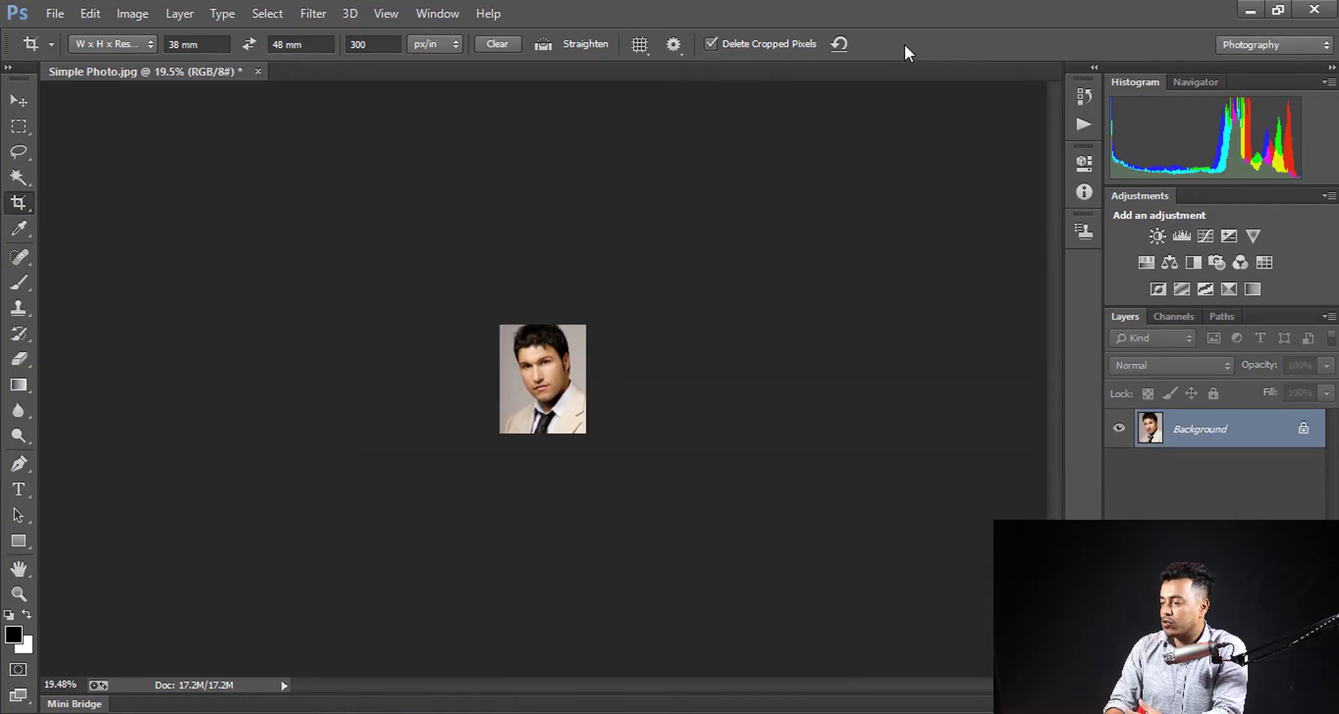
left_click_drag(631, 304, 726, 305)
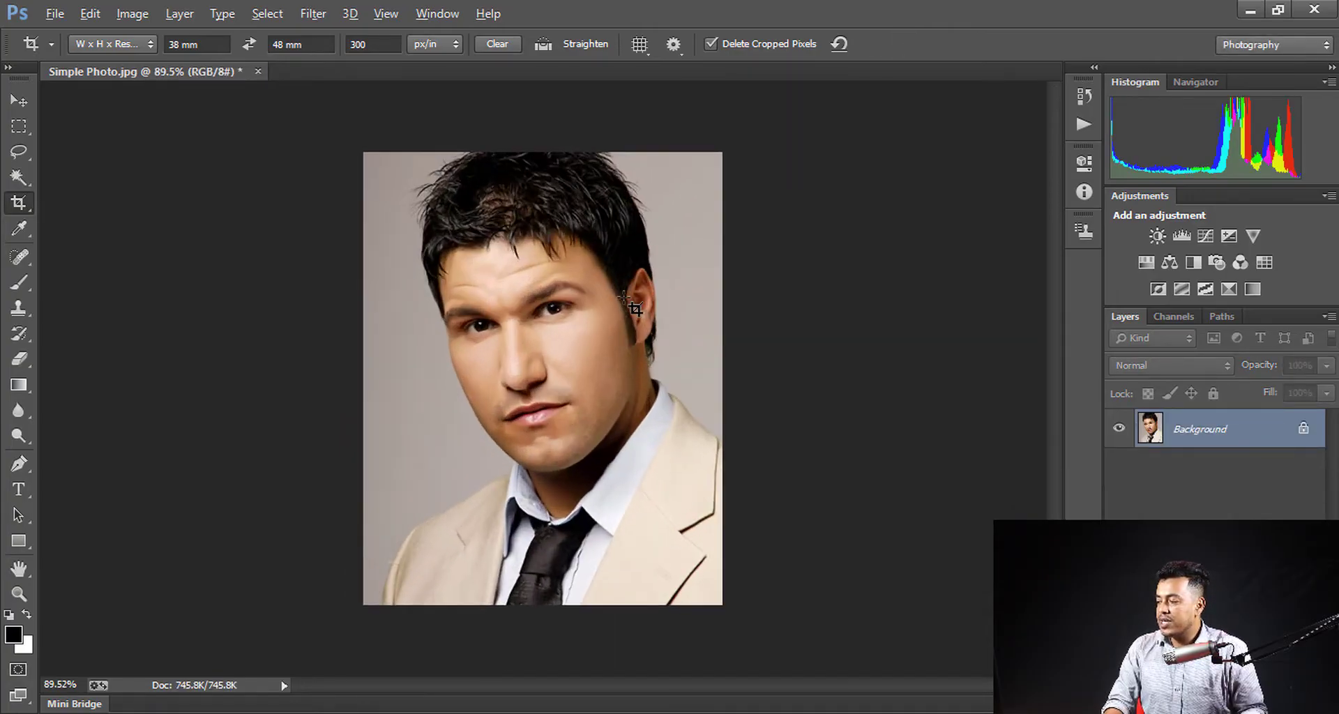
scroll(780, 300, "down", 2)
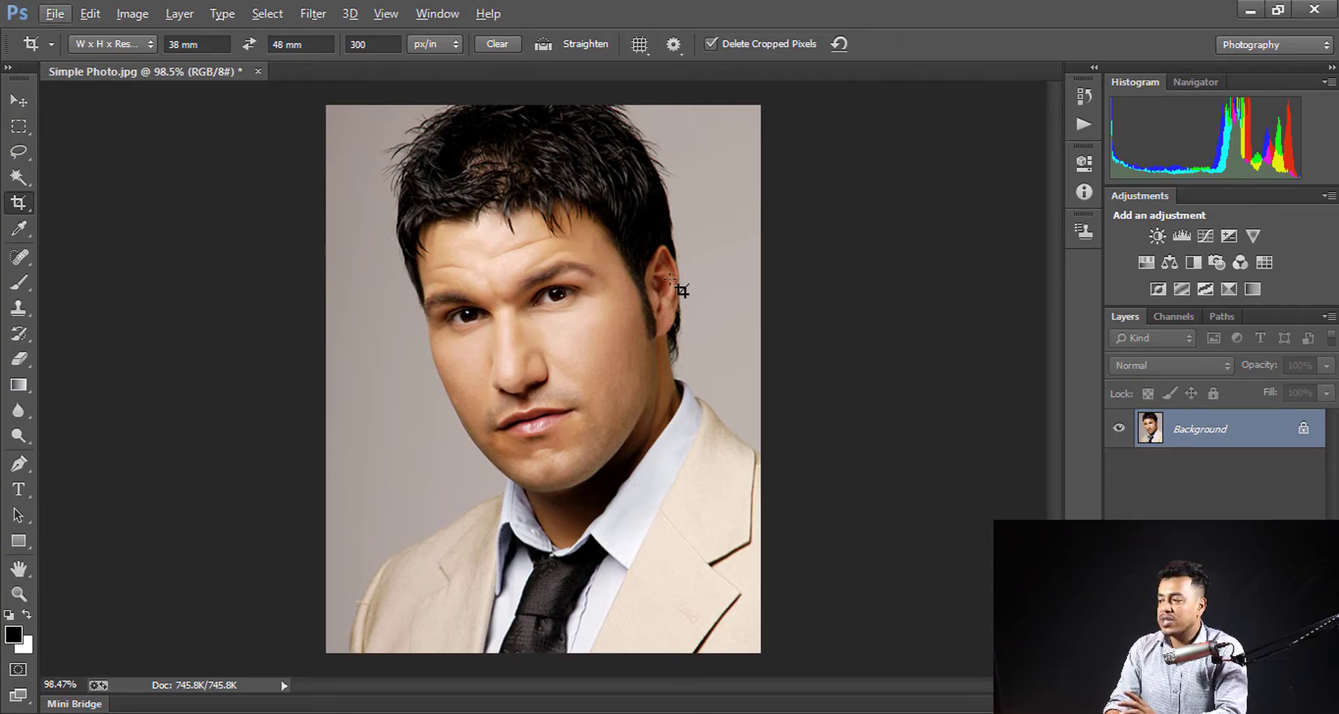
key("alt")
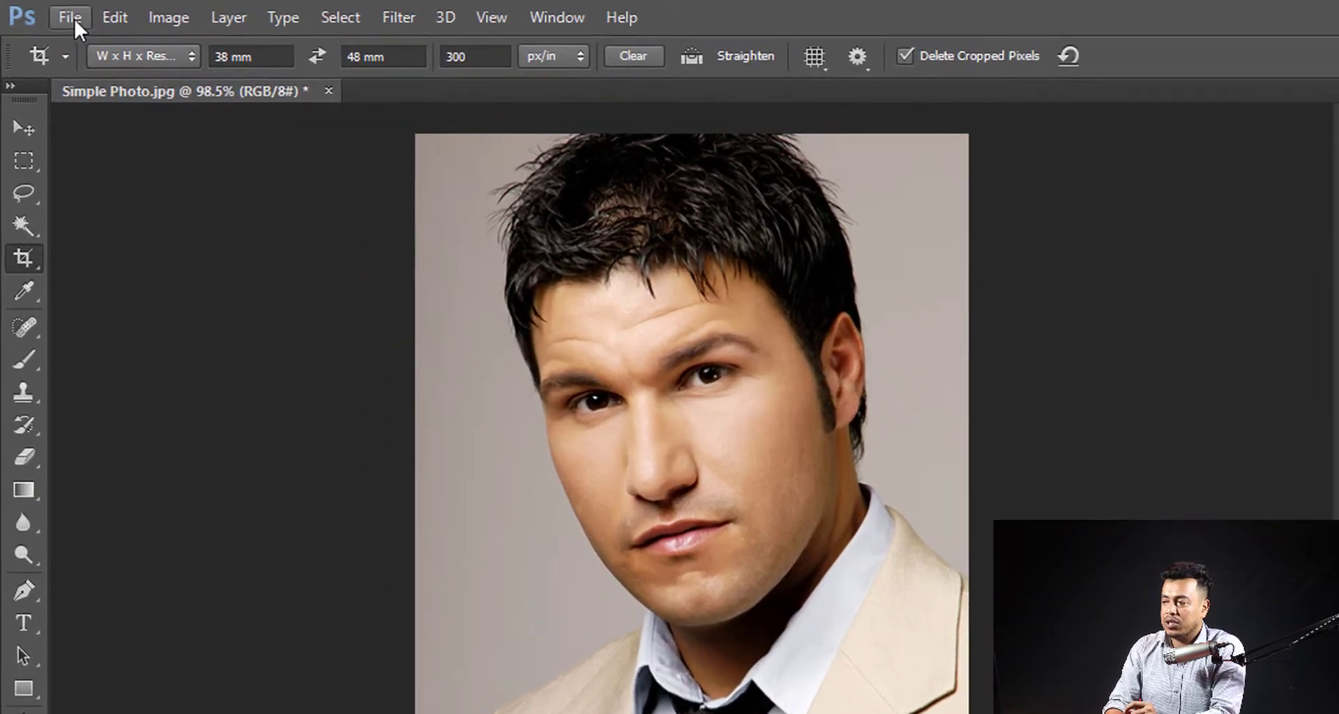
- Save the cropped portrait as a JPEG file named 'Editing Photo' in the Simple Photo folder
left_click(58, 15)
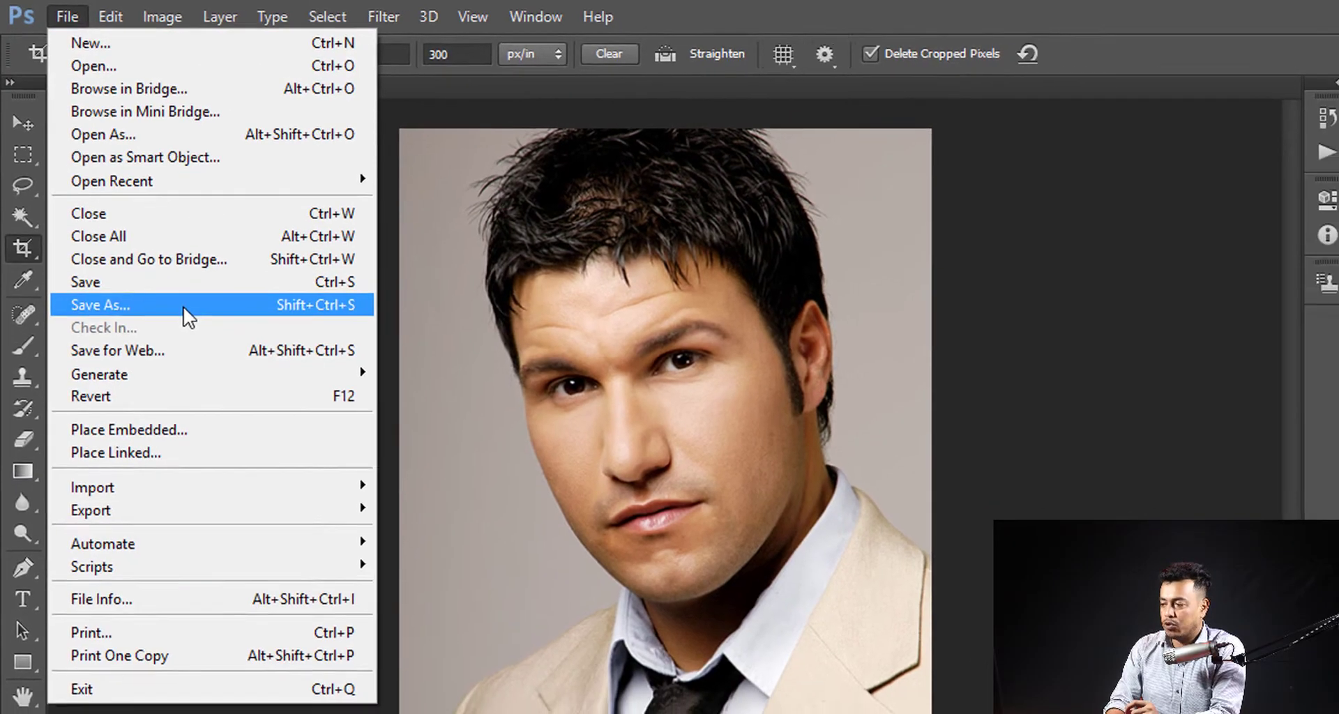
left_click(184, 316)
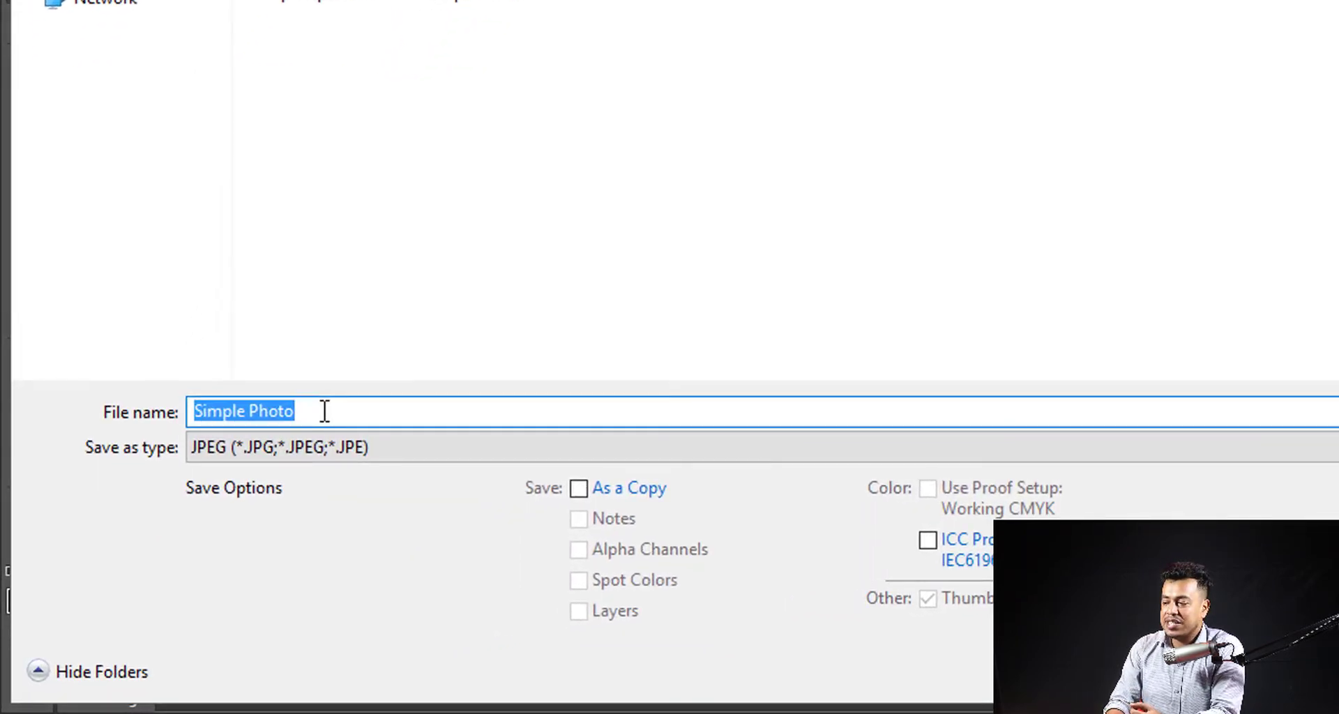
left_click(325, 412)
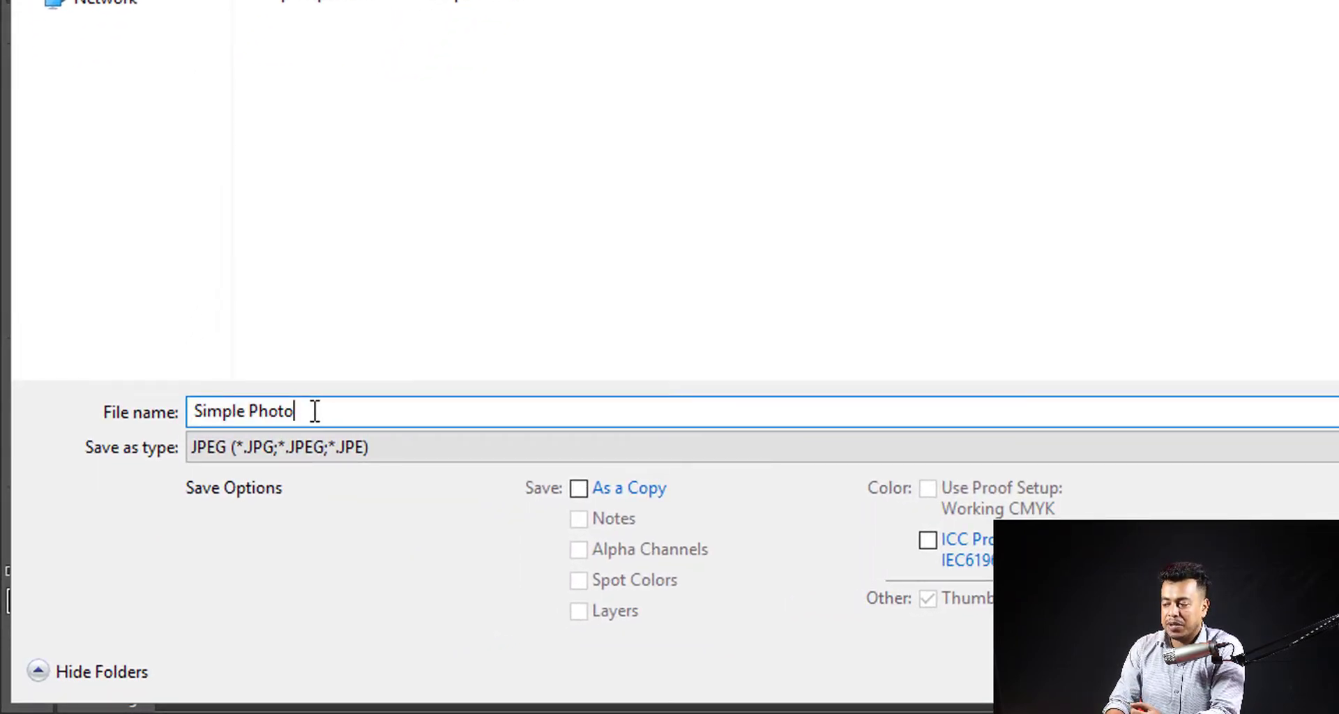
left_click_drag(244, 485, 145, 485)
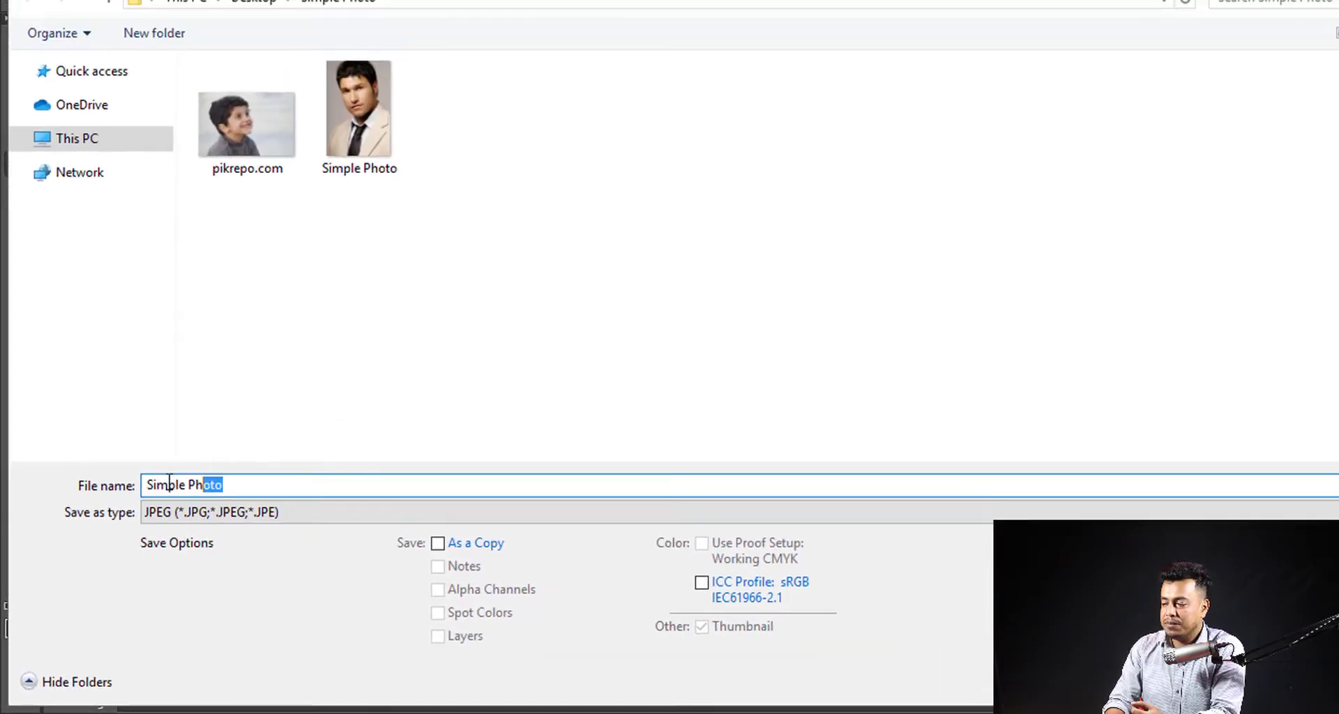
key("BackSpace")
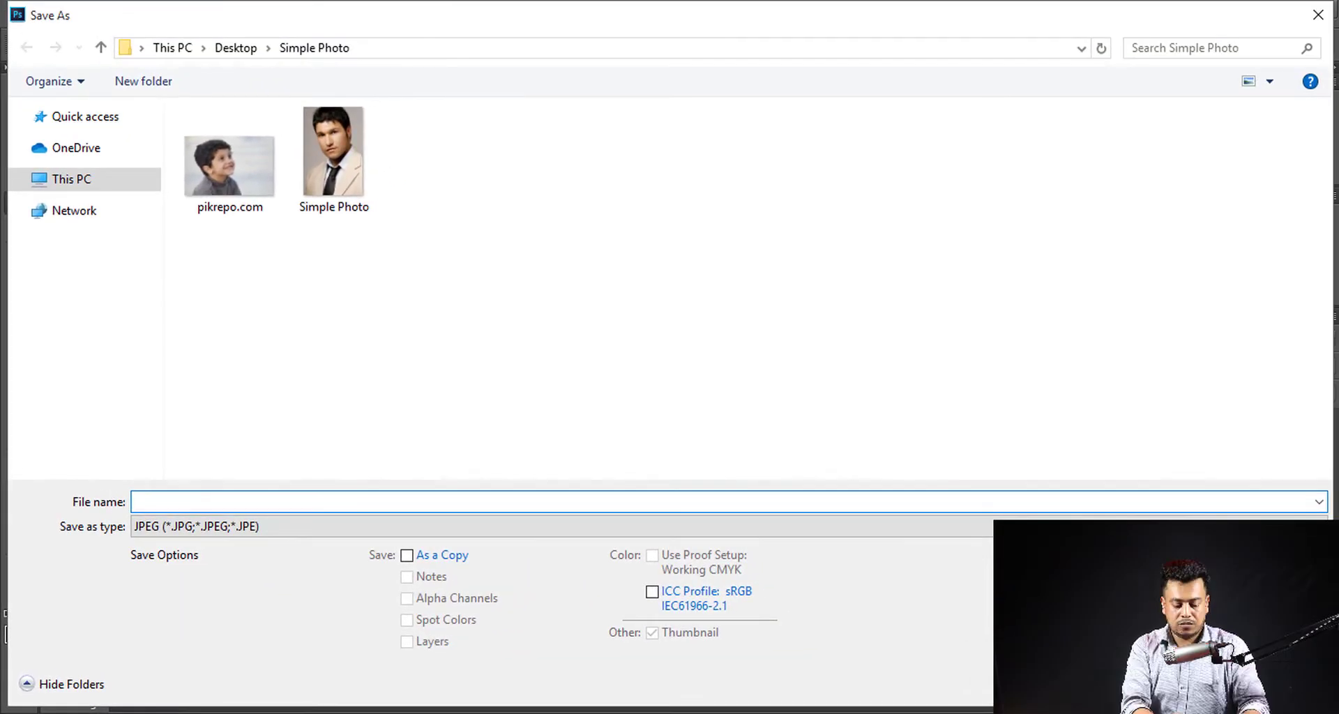
type("Editing Photo")
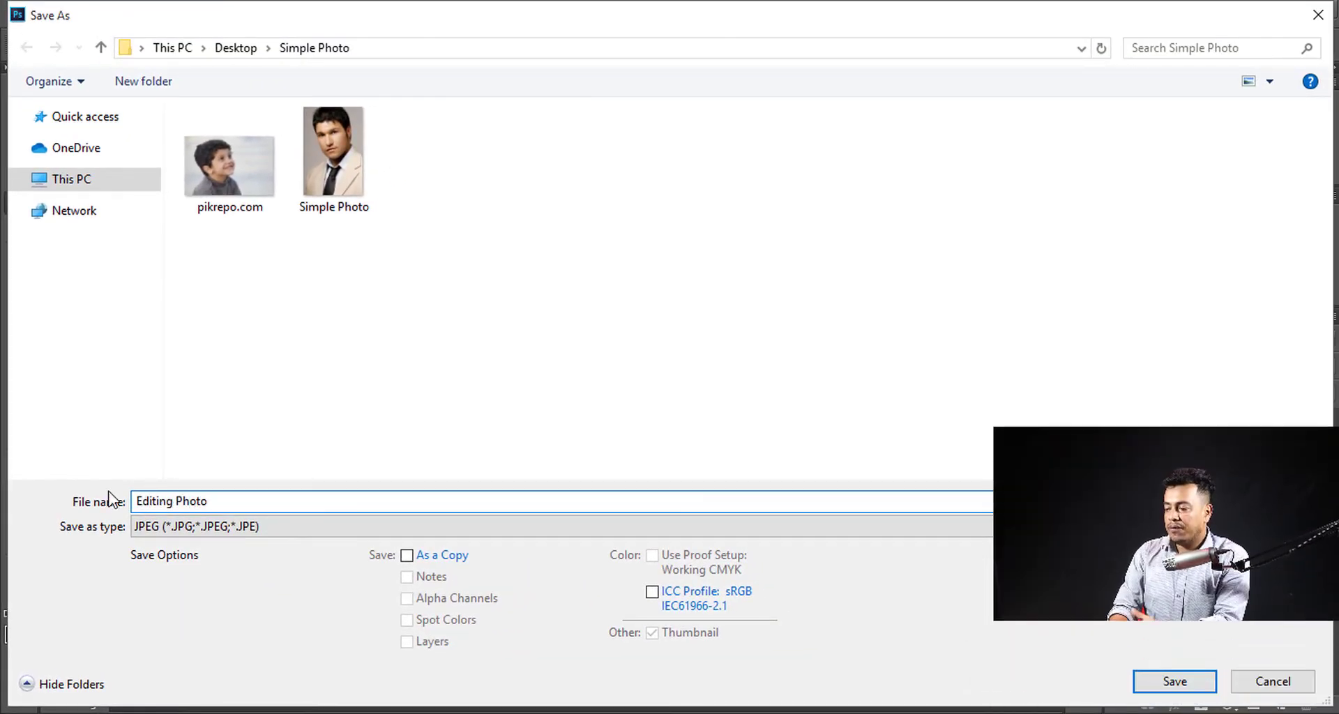
left_click(1174, 678)
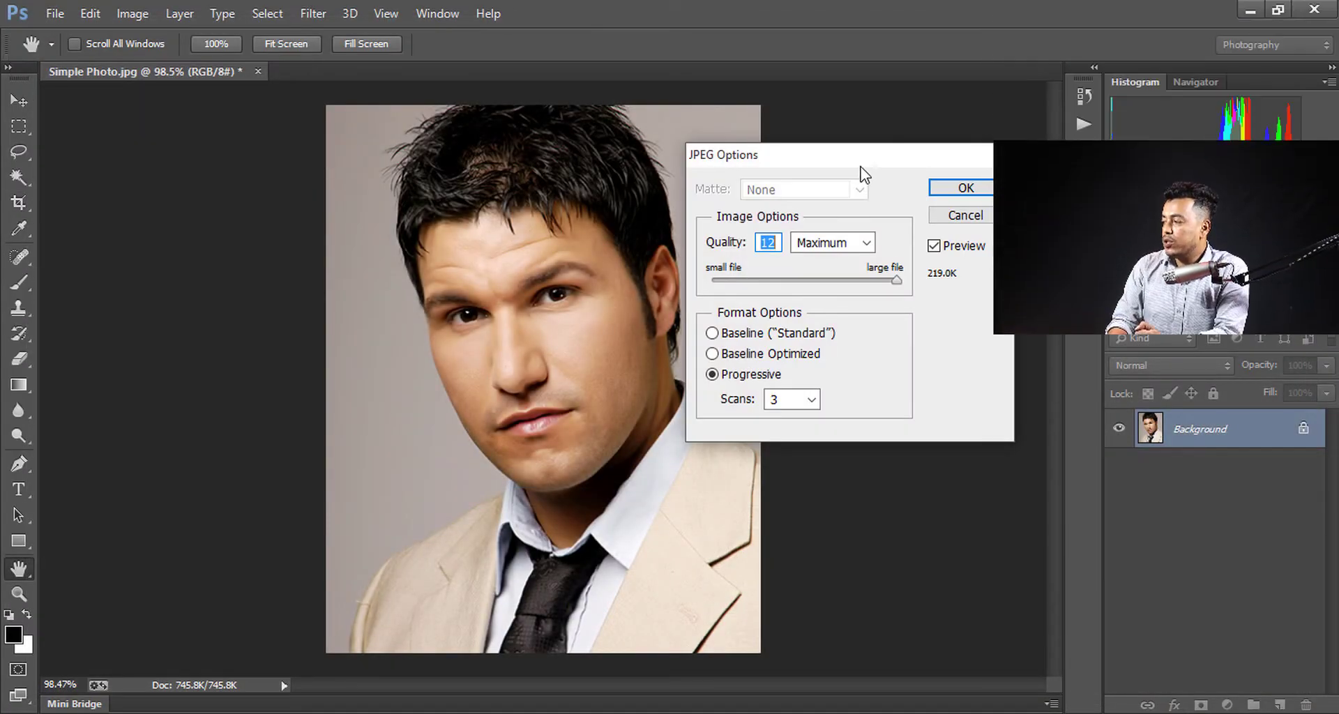
- Move JPEG Options aside and change the quality preset from Maximum to Medium, then Low
left_click_drag(862, 165, 805, 265)
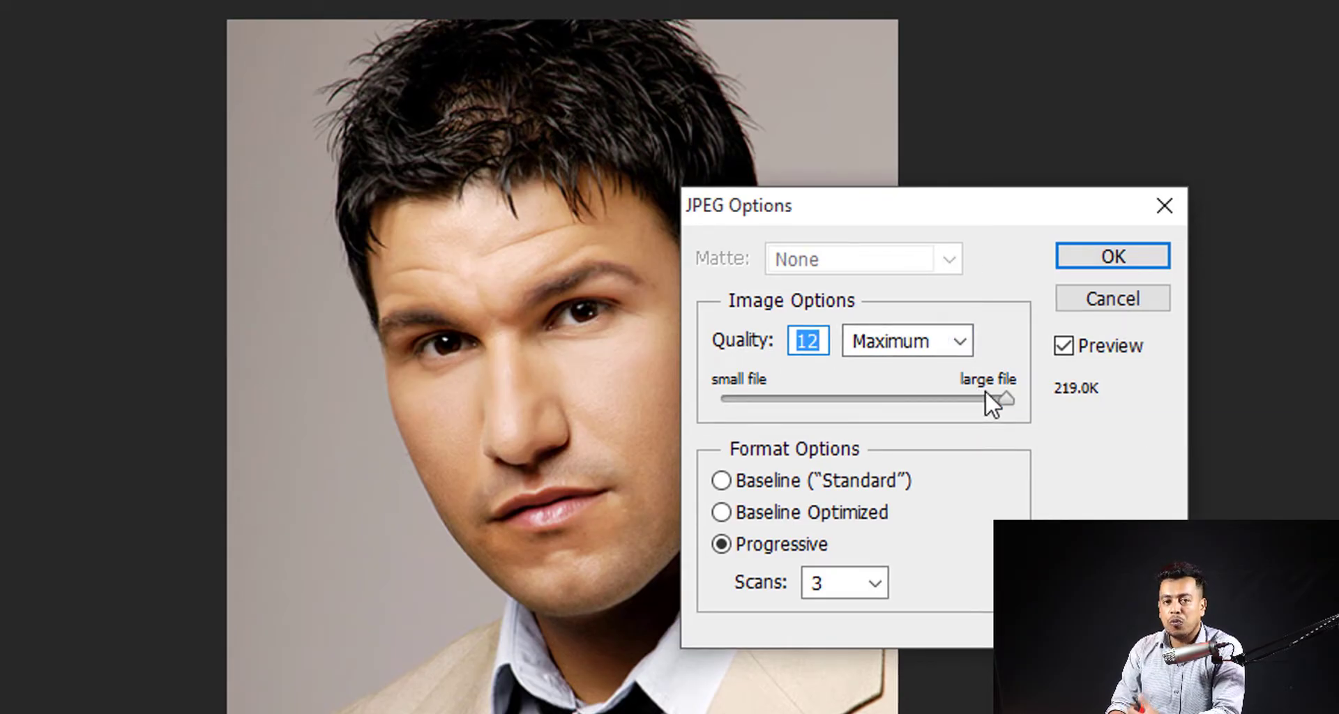
left_click_drag(875, 203, 901, 210)
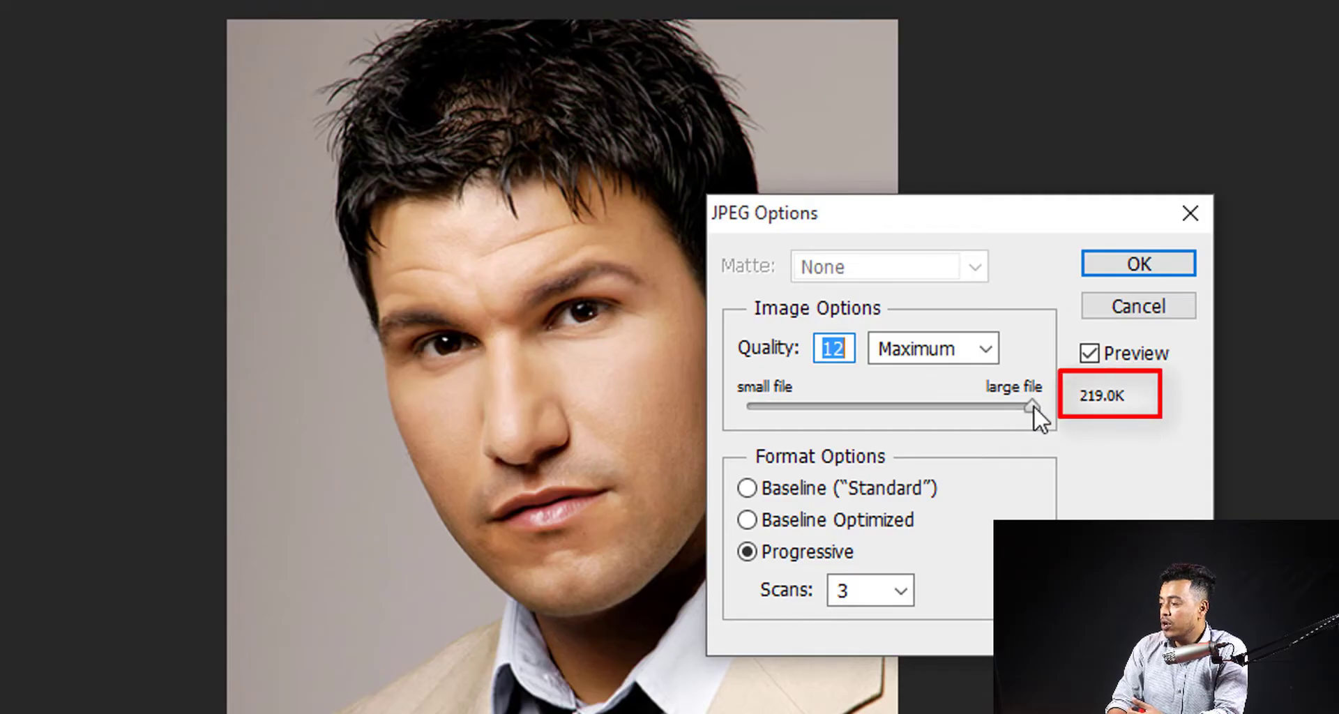
left_click(986, 346)
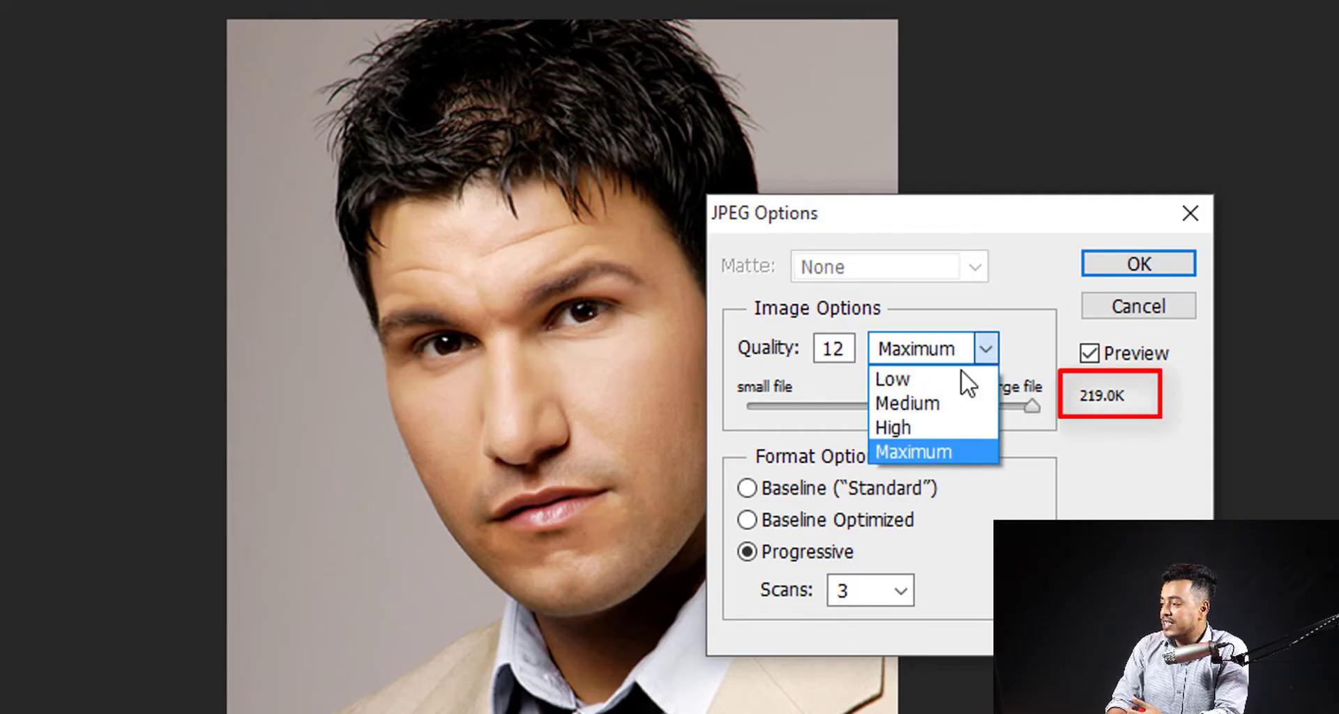
left_click(940, 402)
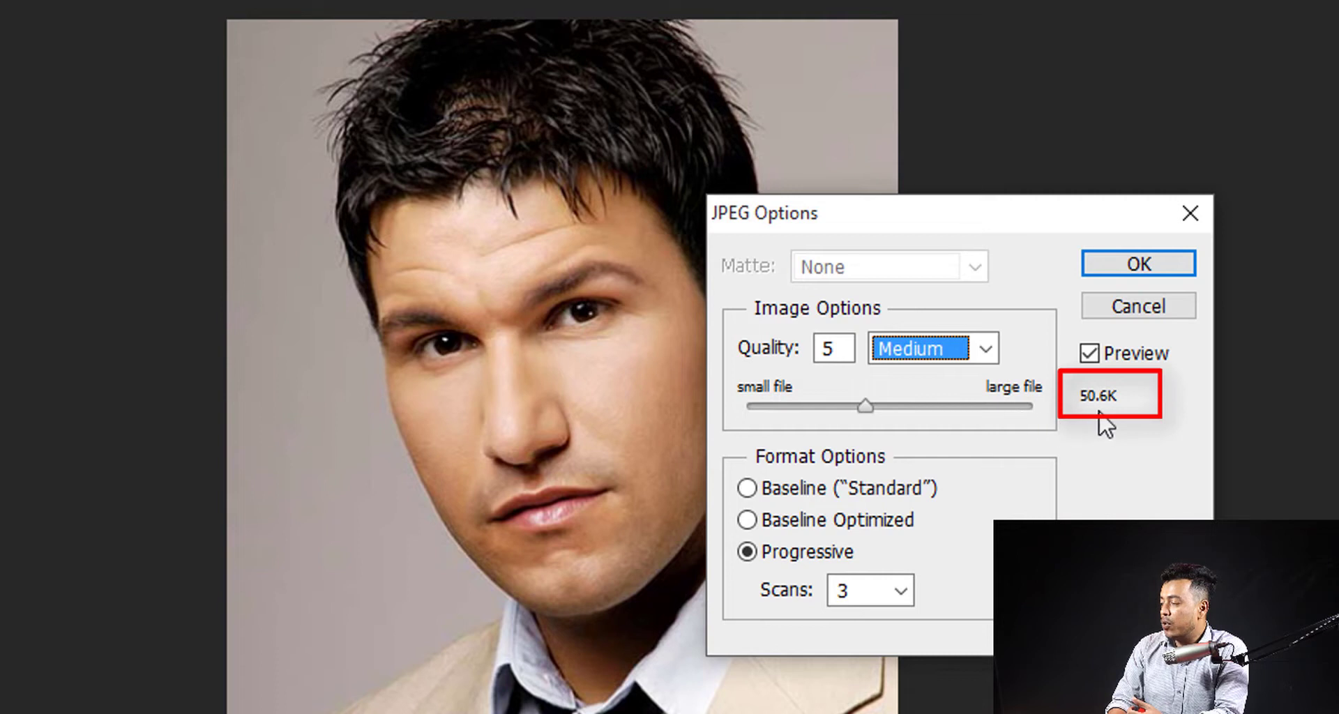
left_click(989, 348)
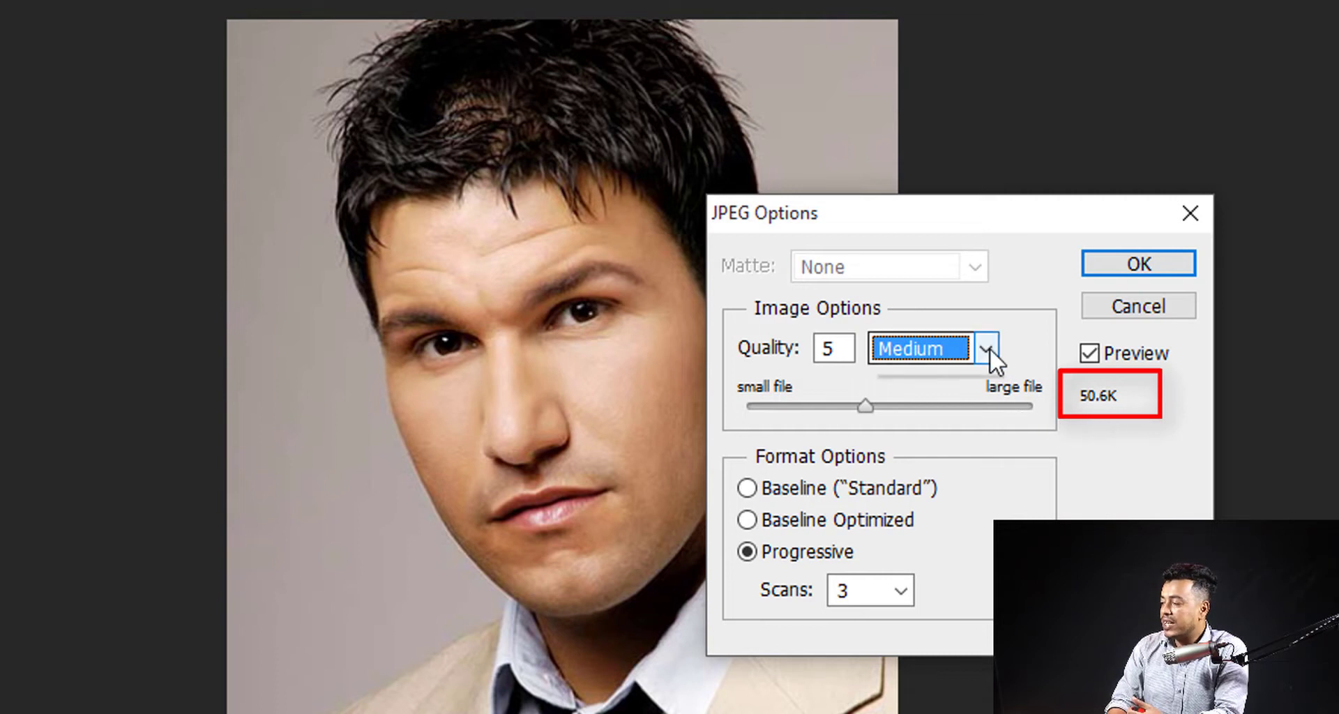
left_click(927, 383)
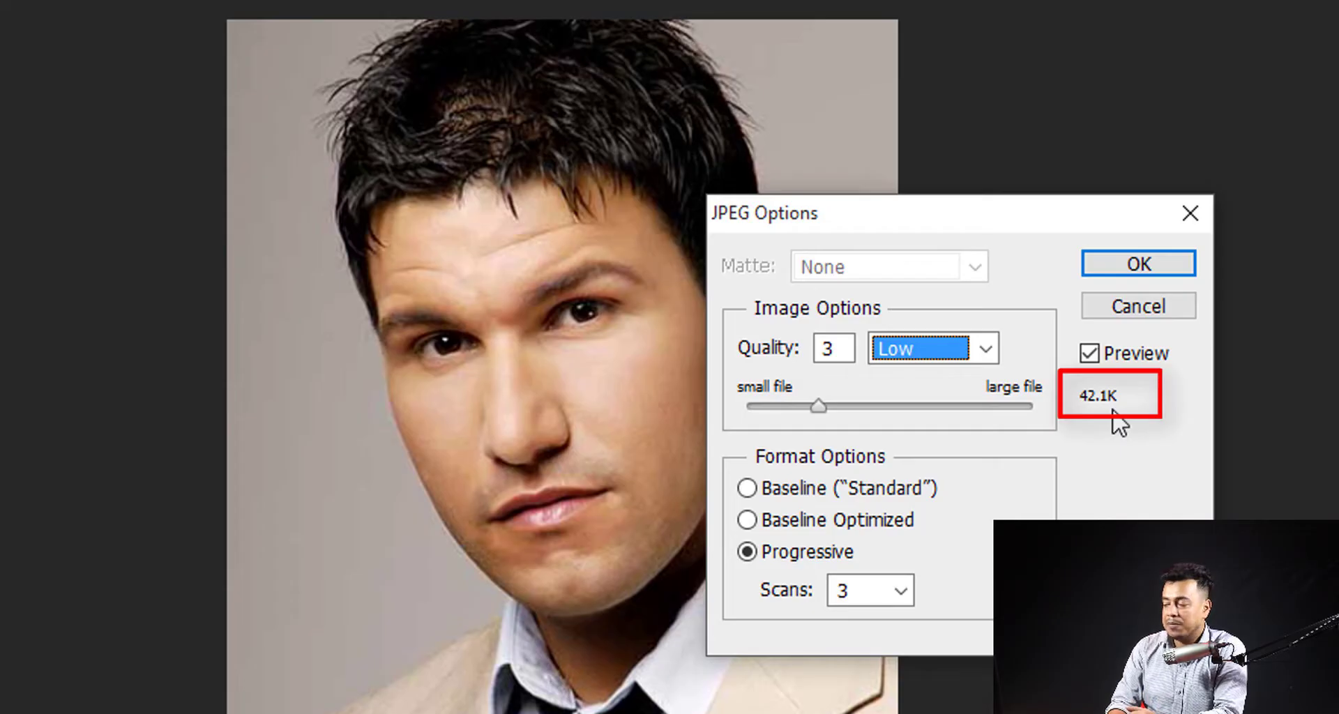
- Test JPEG qualities 0 and 1, settle on 3 (Low), and confirm the save
left_click_drag(820, 404, 739, 405)
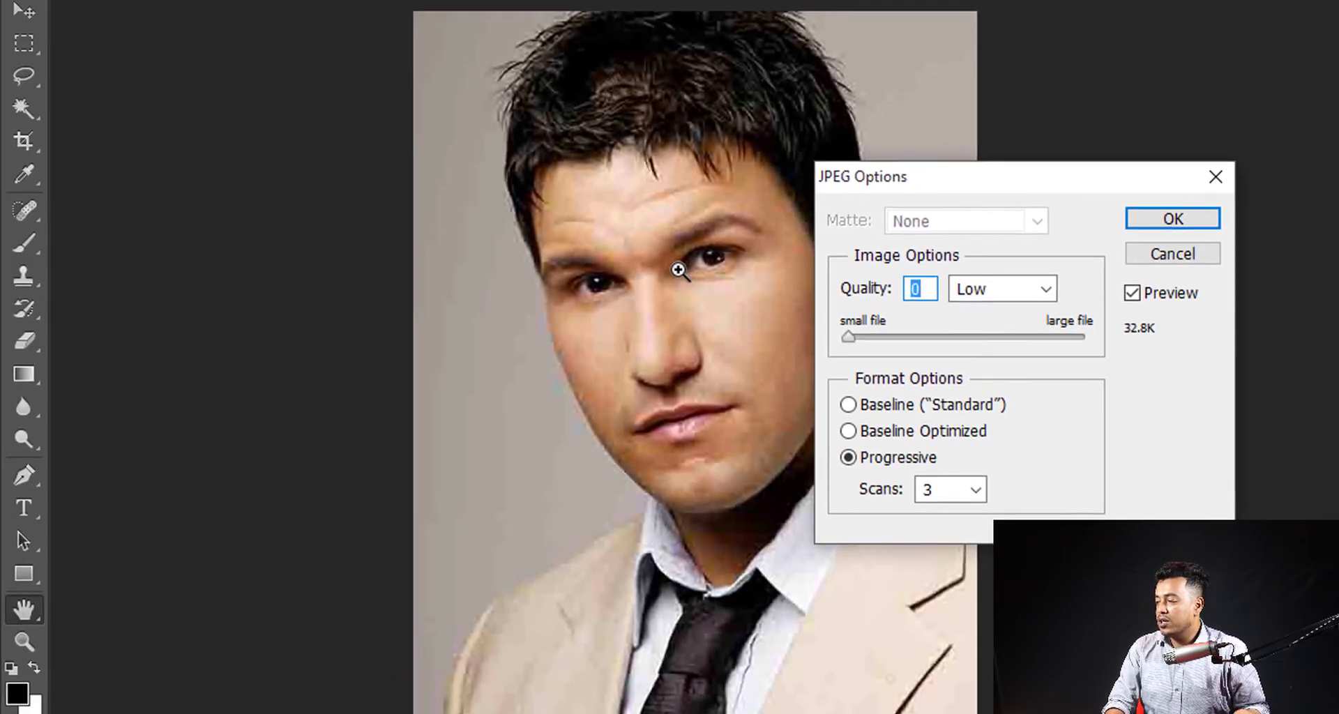
left_click(678, 270, "ctrl")
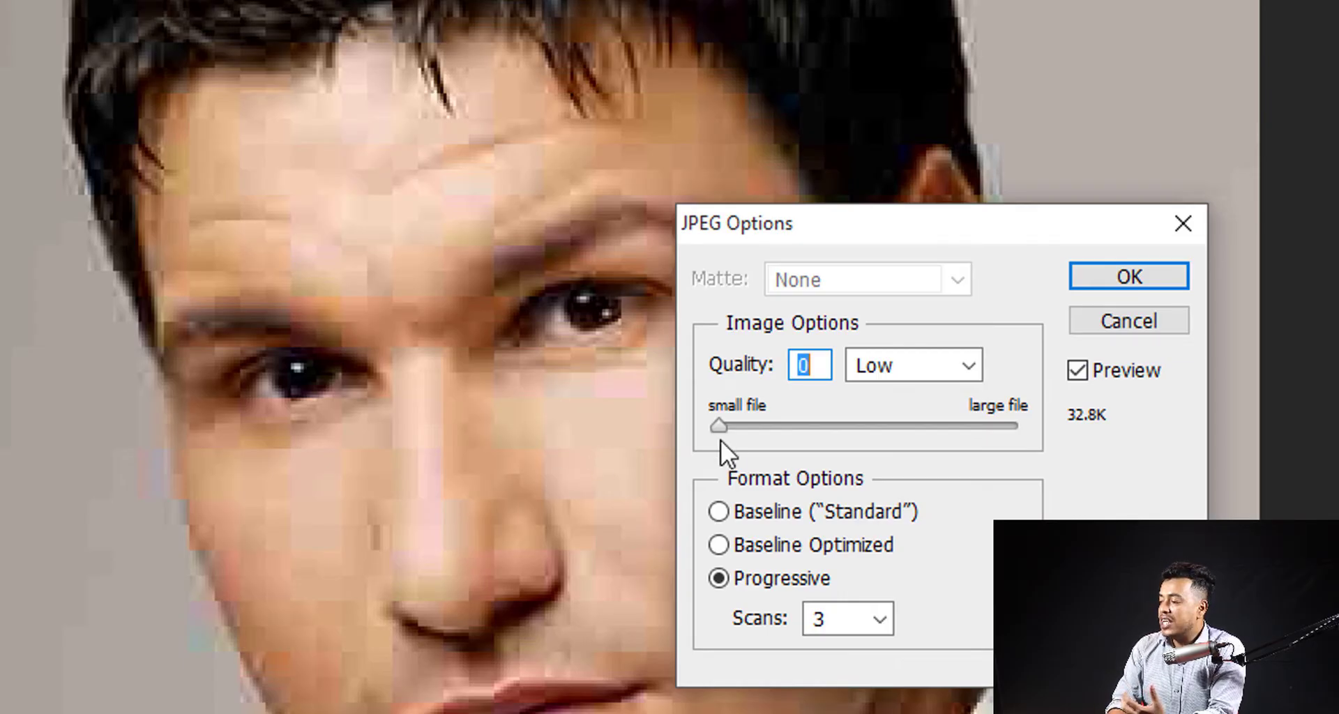
left_click_drag(718, 424, 836, 427)
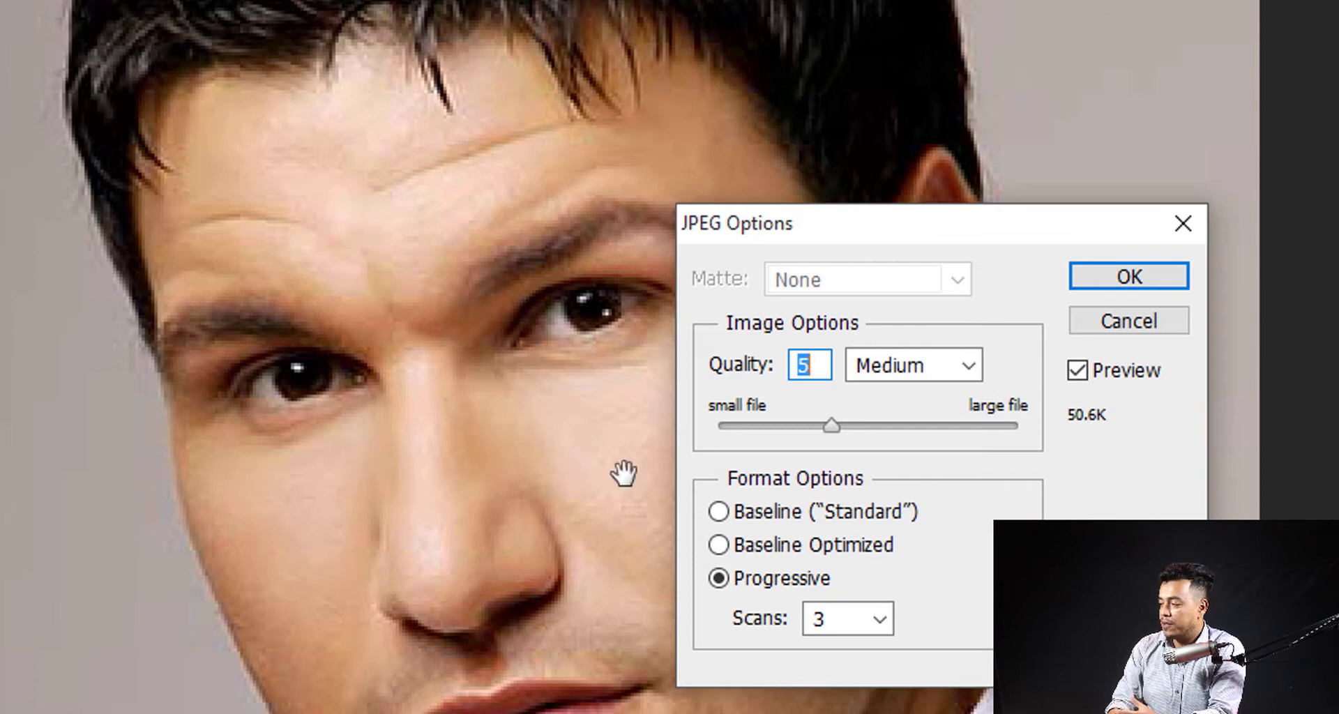
key("Down")
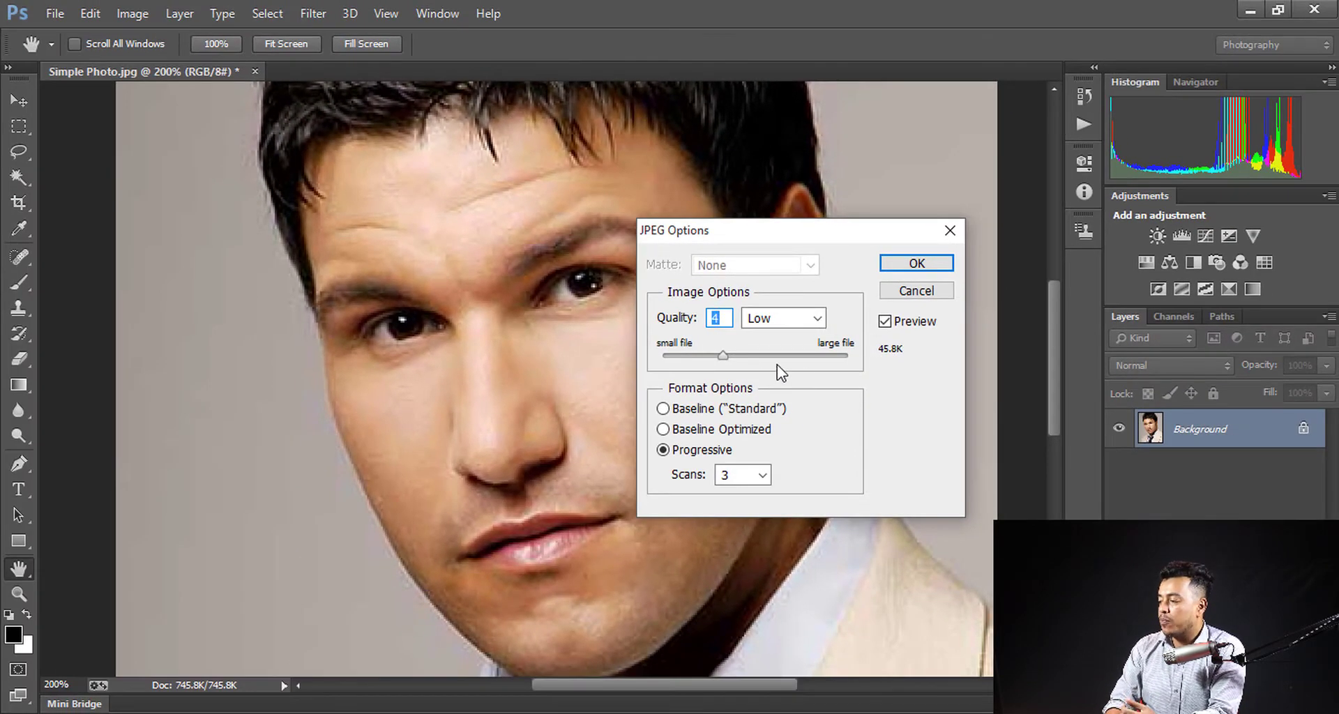
left_click_drag(723, 356, 713, 355)
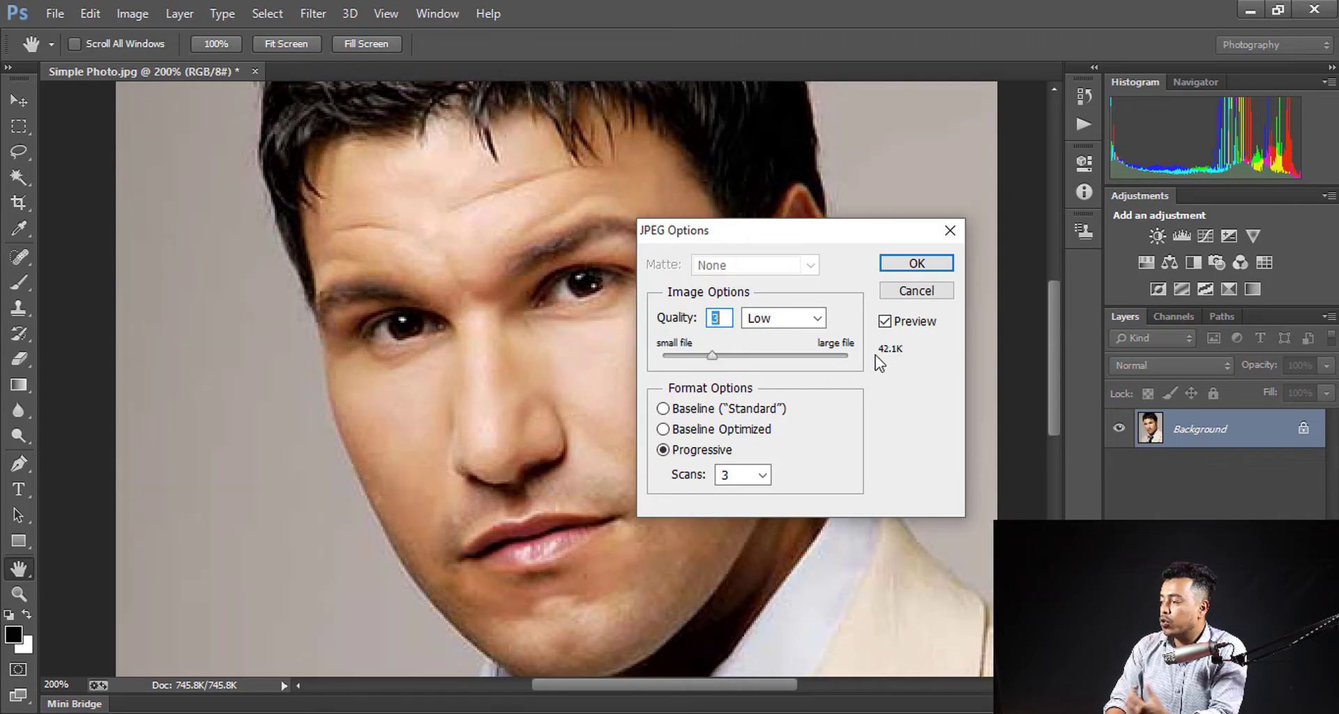
left_click(917, 263)
key("c")
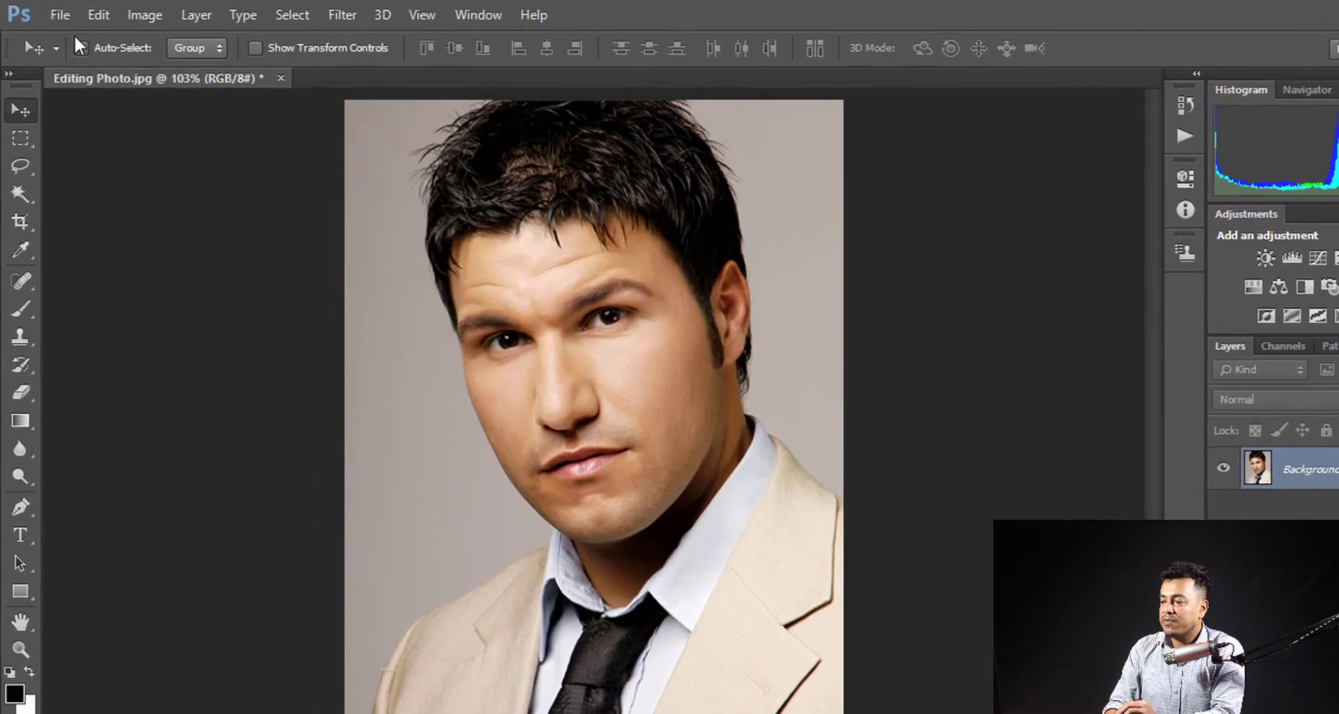
- Open Save for Web and apply the JPEG Low preset, reducing the estimate to 13.58K
left_click(54, 13)
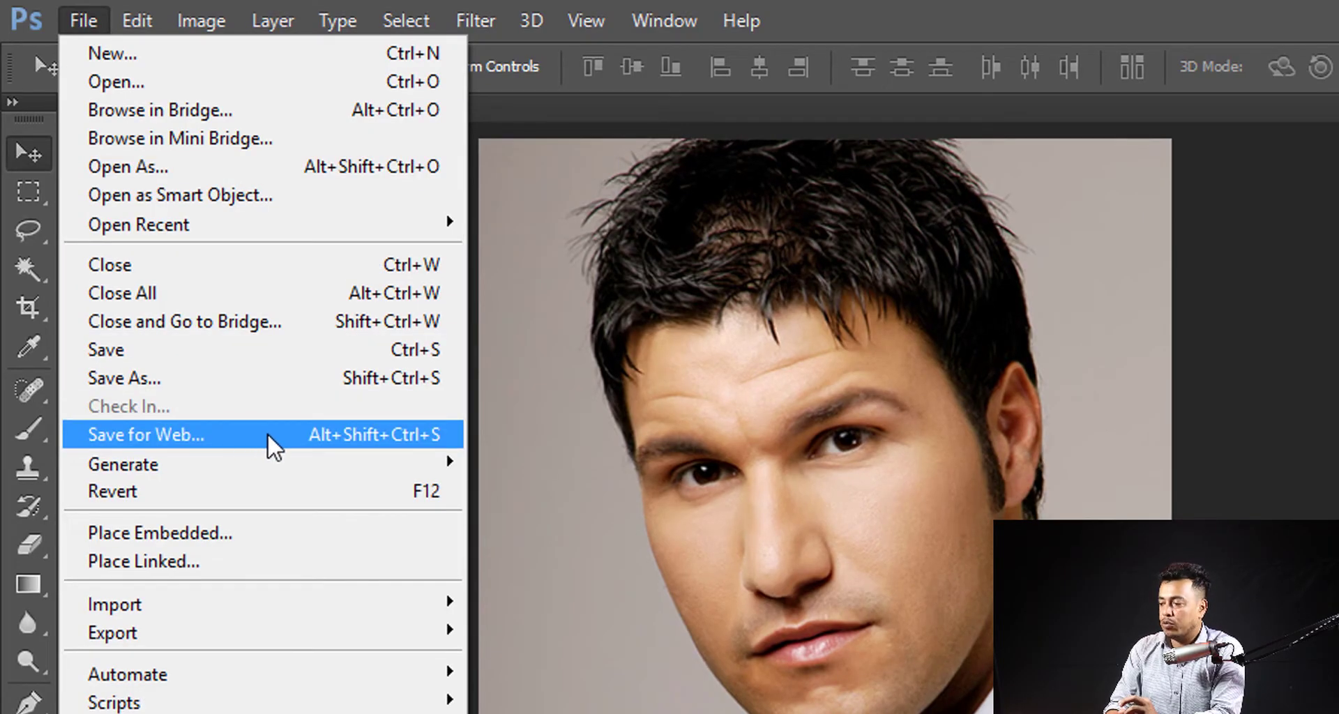
left_click(266, 433)
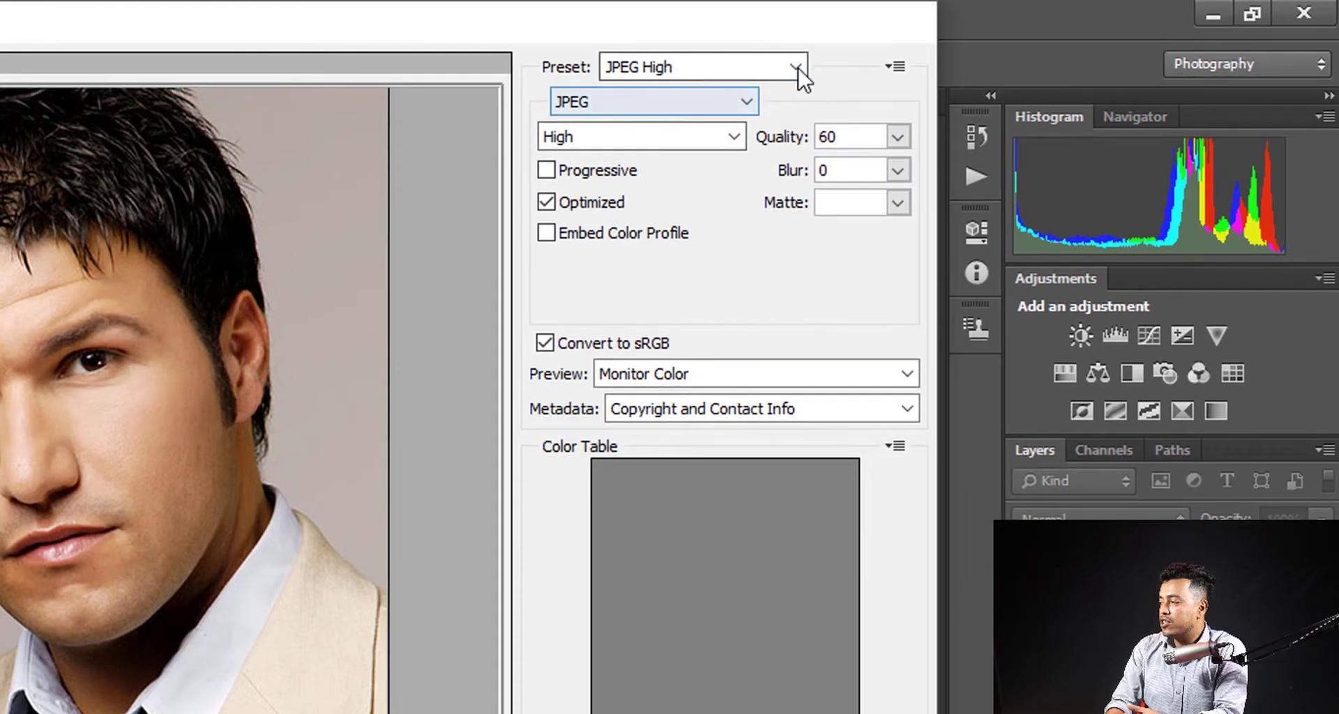
left_click(807, 66)
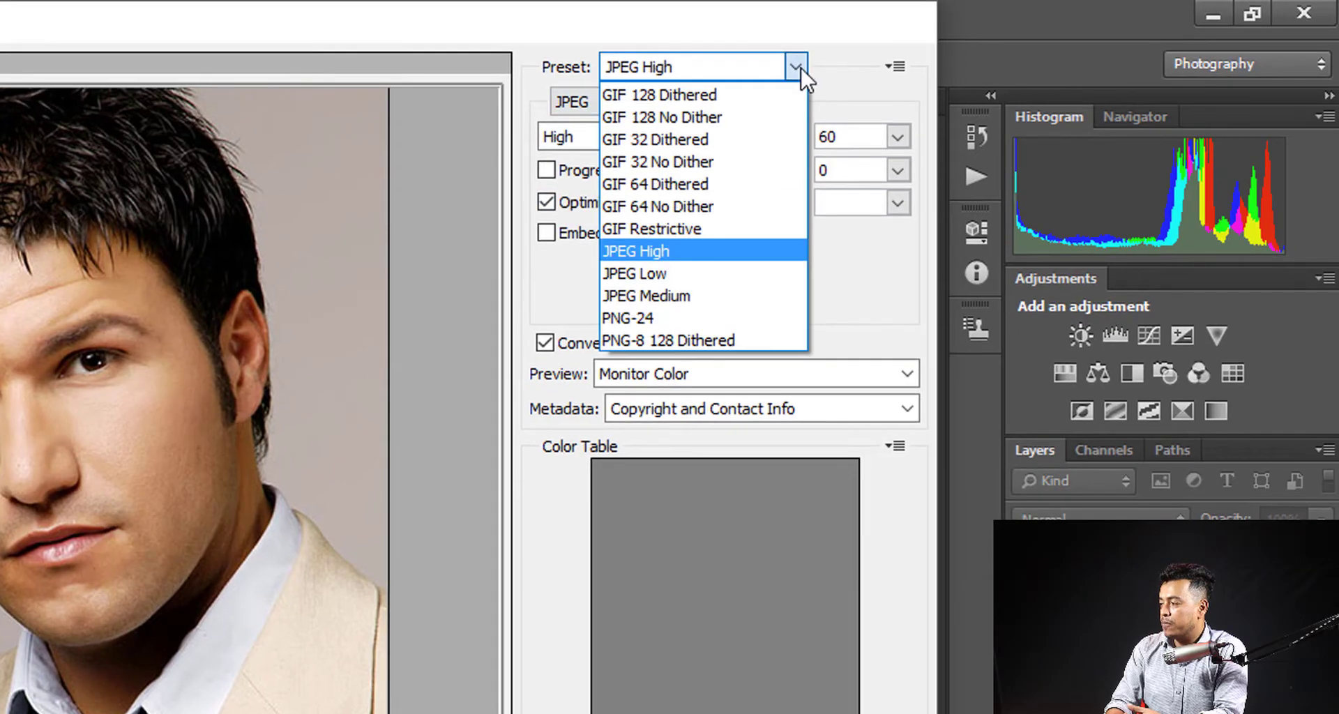
left_click(678, 279)
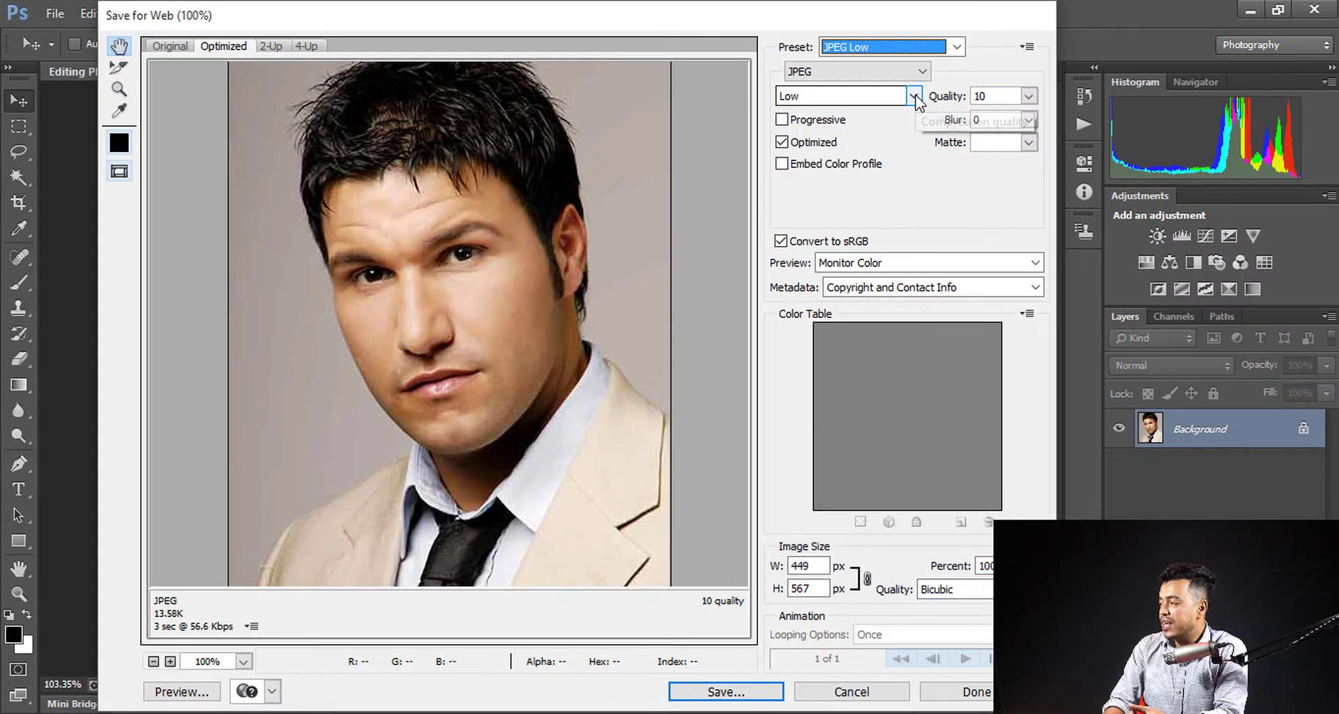
- Compare Medium and High export quality, then return to Medium at quality 30 (about 22K)
left_click(913, 96)
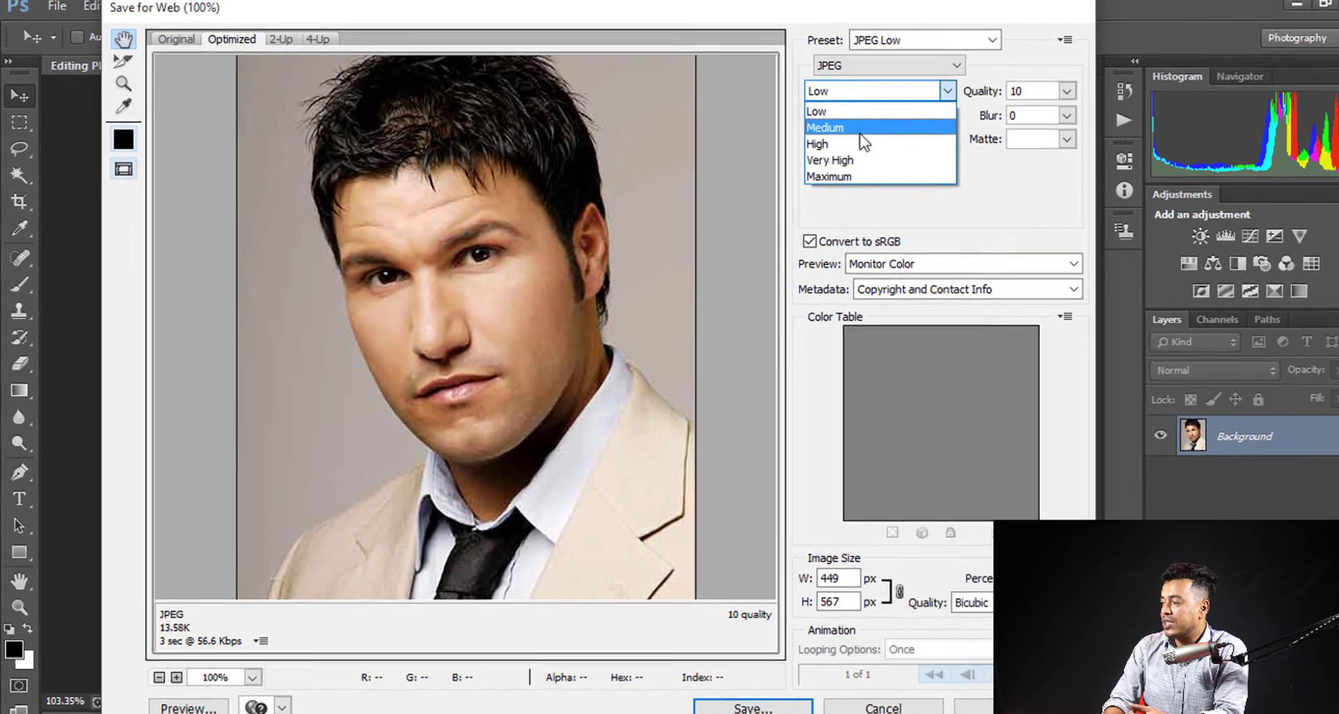
left_click(830, 132)
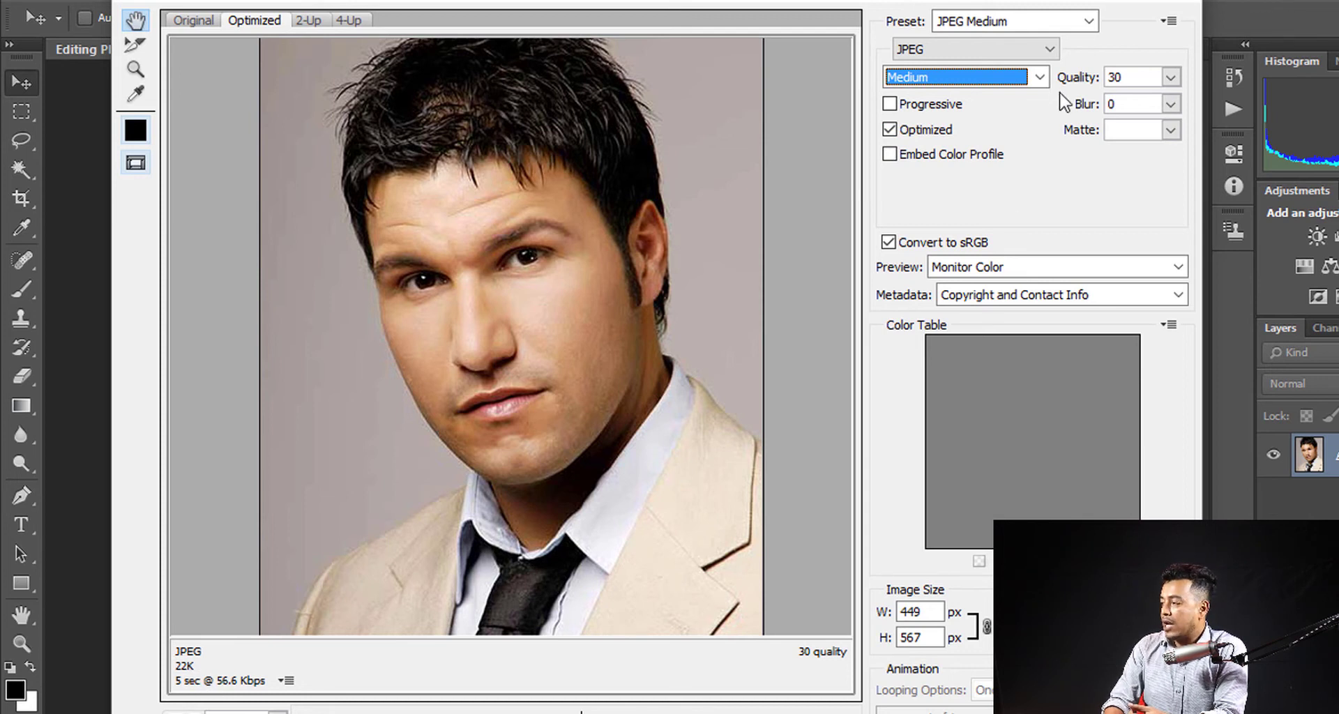
left_click(1039, 77)
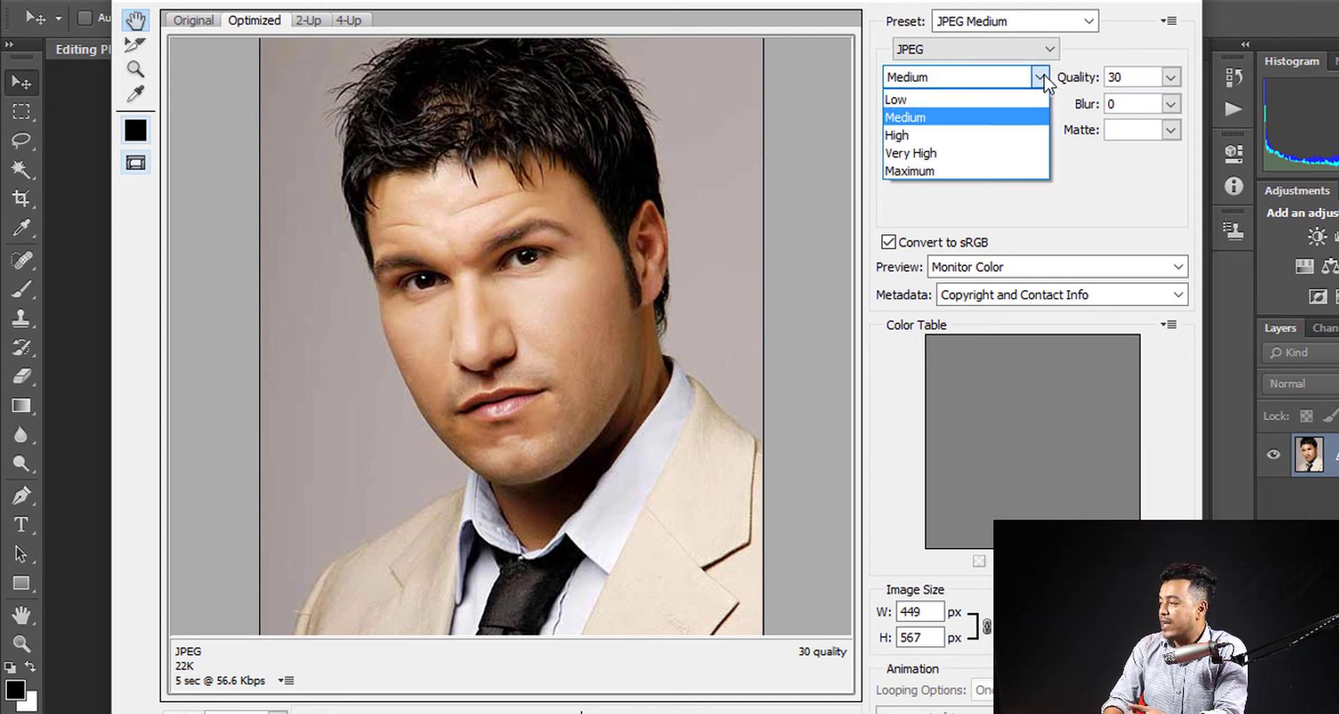
left_click(949, 137)
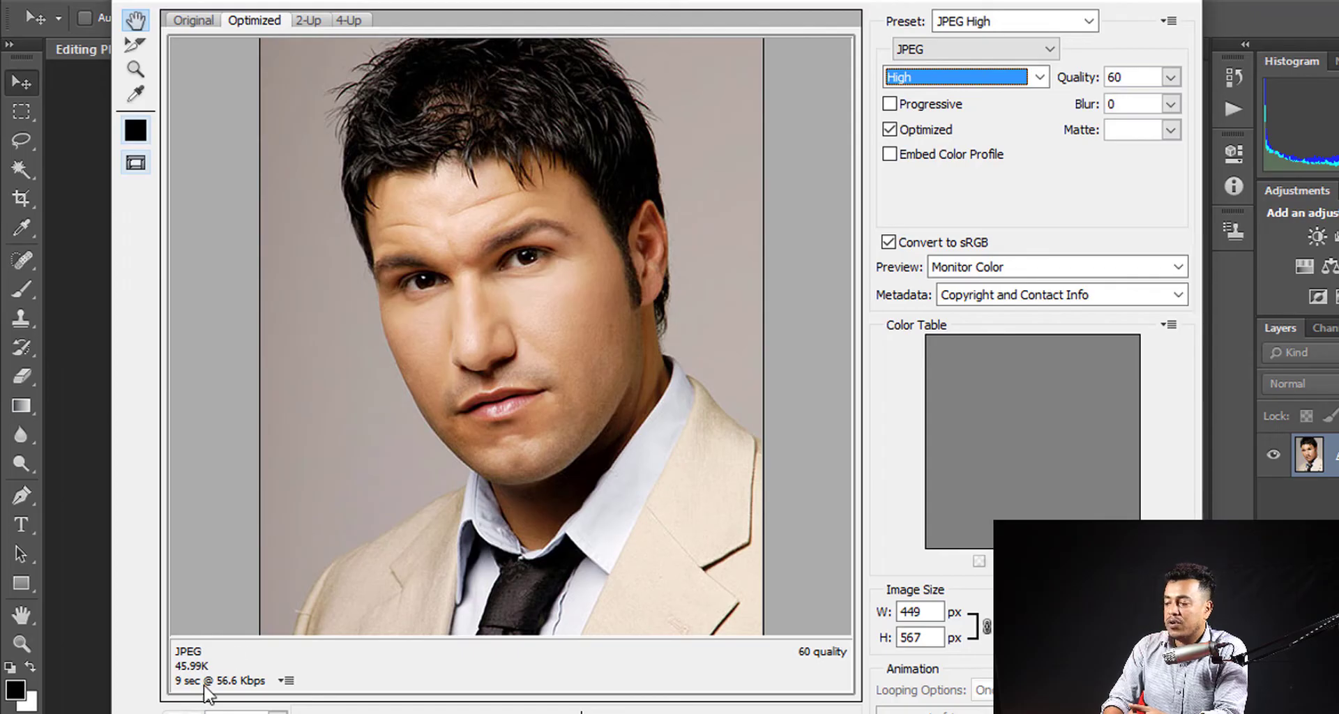
left_click(1039, 76)
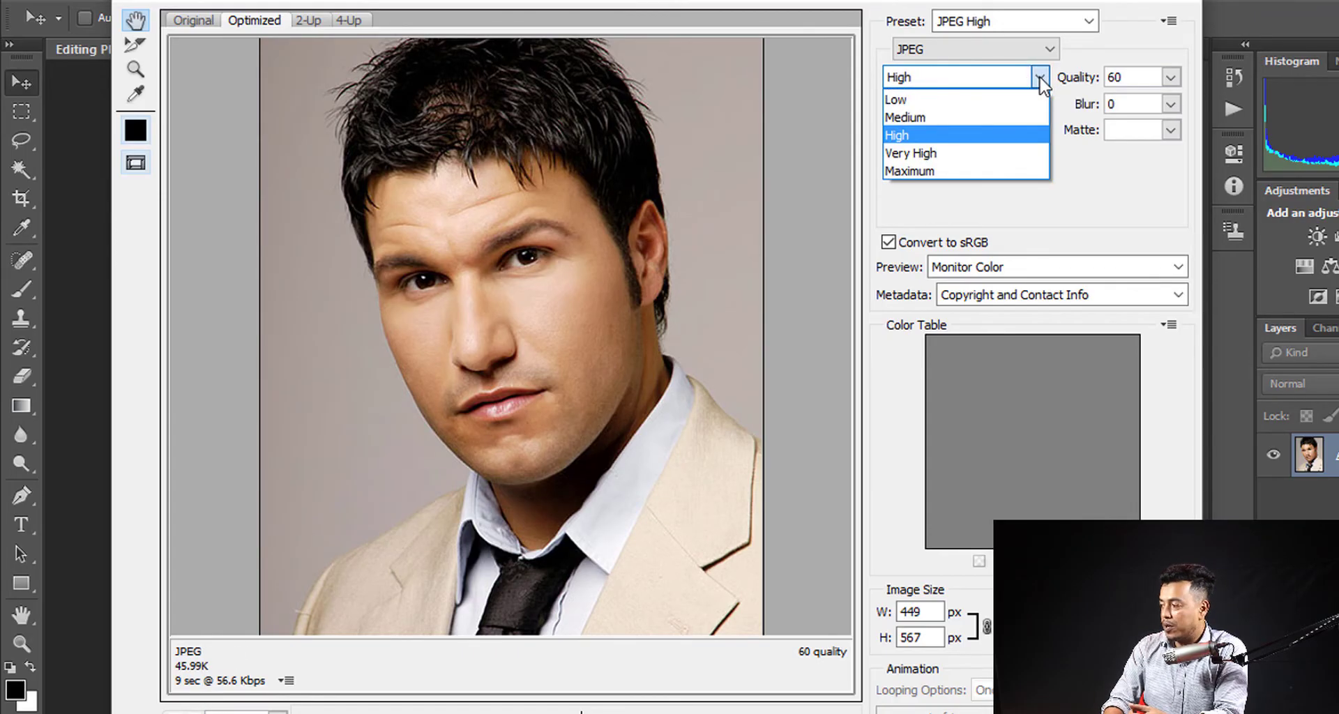
left_click(924, 118)
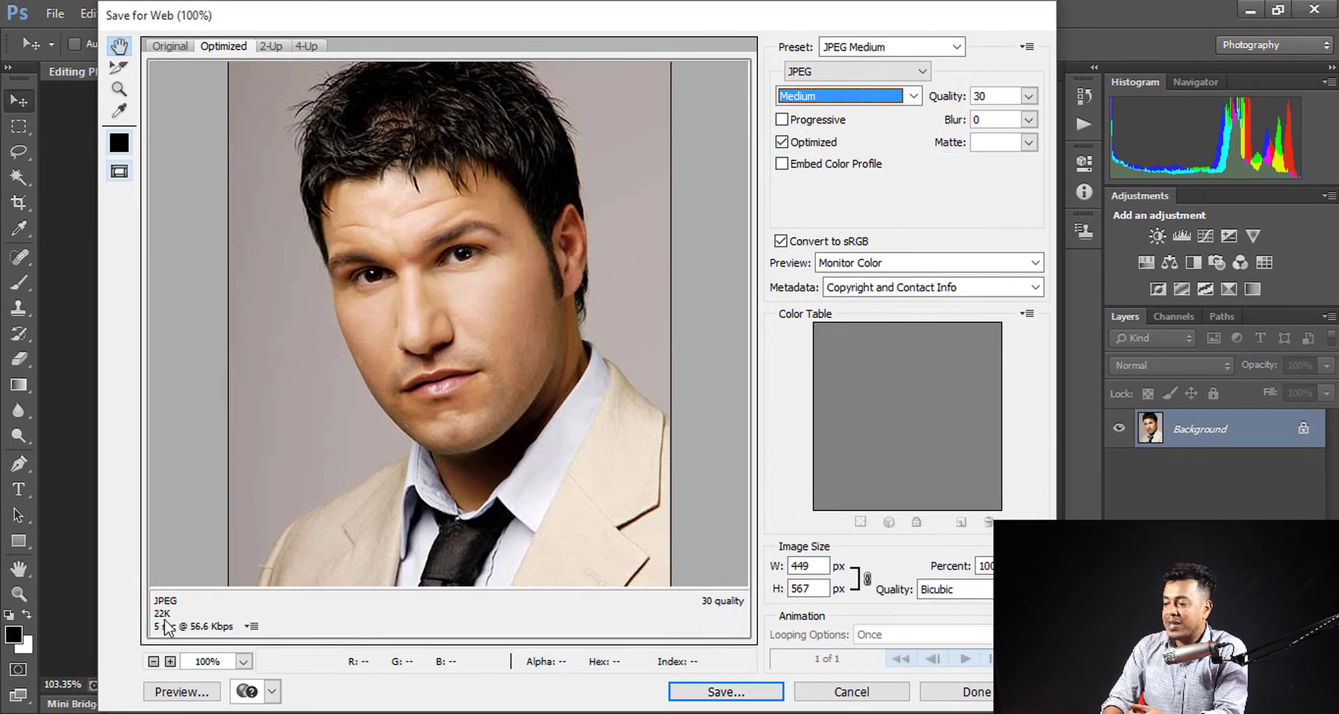
left_click(716, 411)
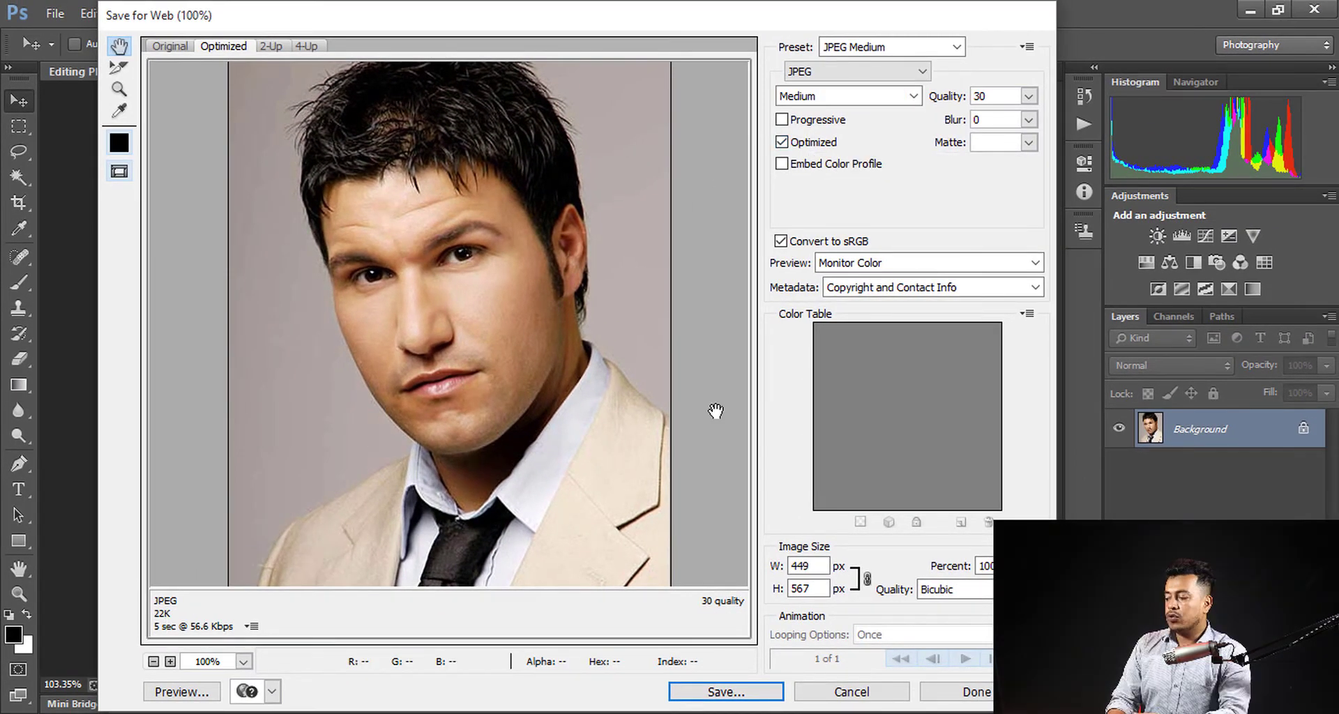
- Save the web export under the file name 'Upload Photo' in the Simple Photo folder
left_click(726, 692)
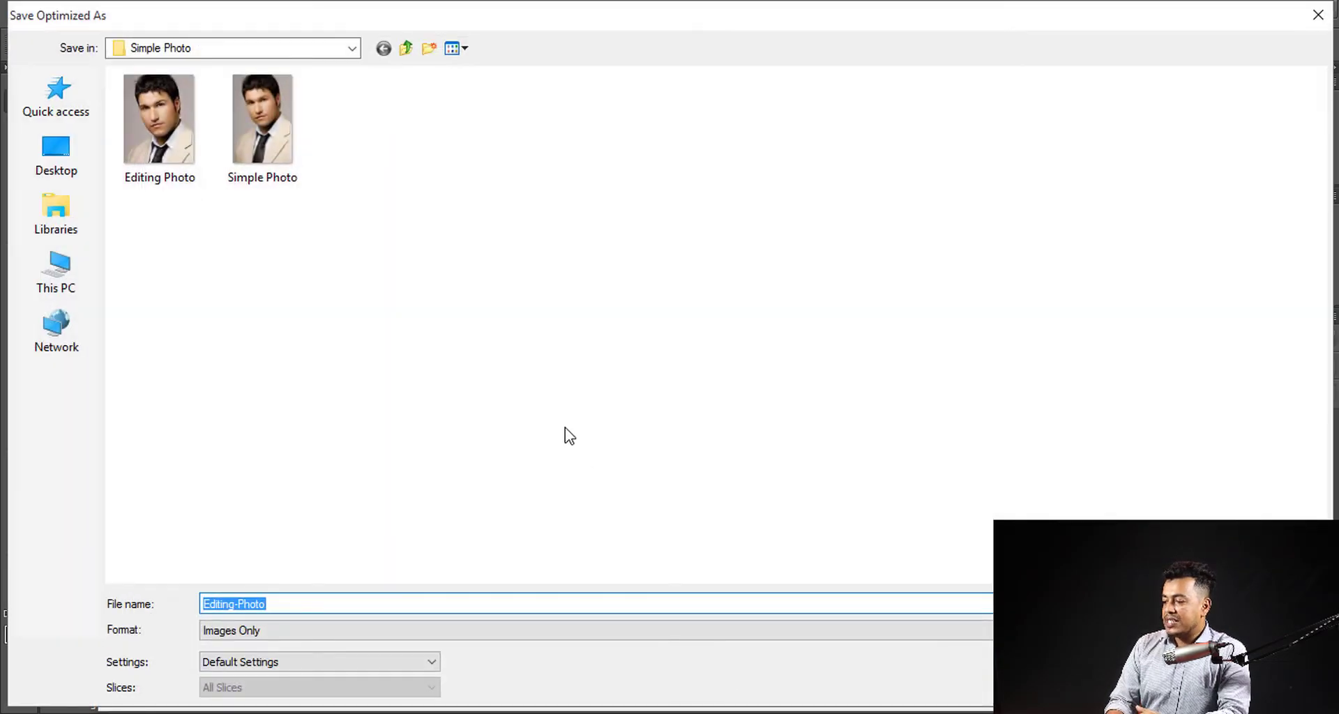
left_click(297, 604)
left_click_drag(298, 604, 105, 587)
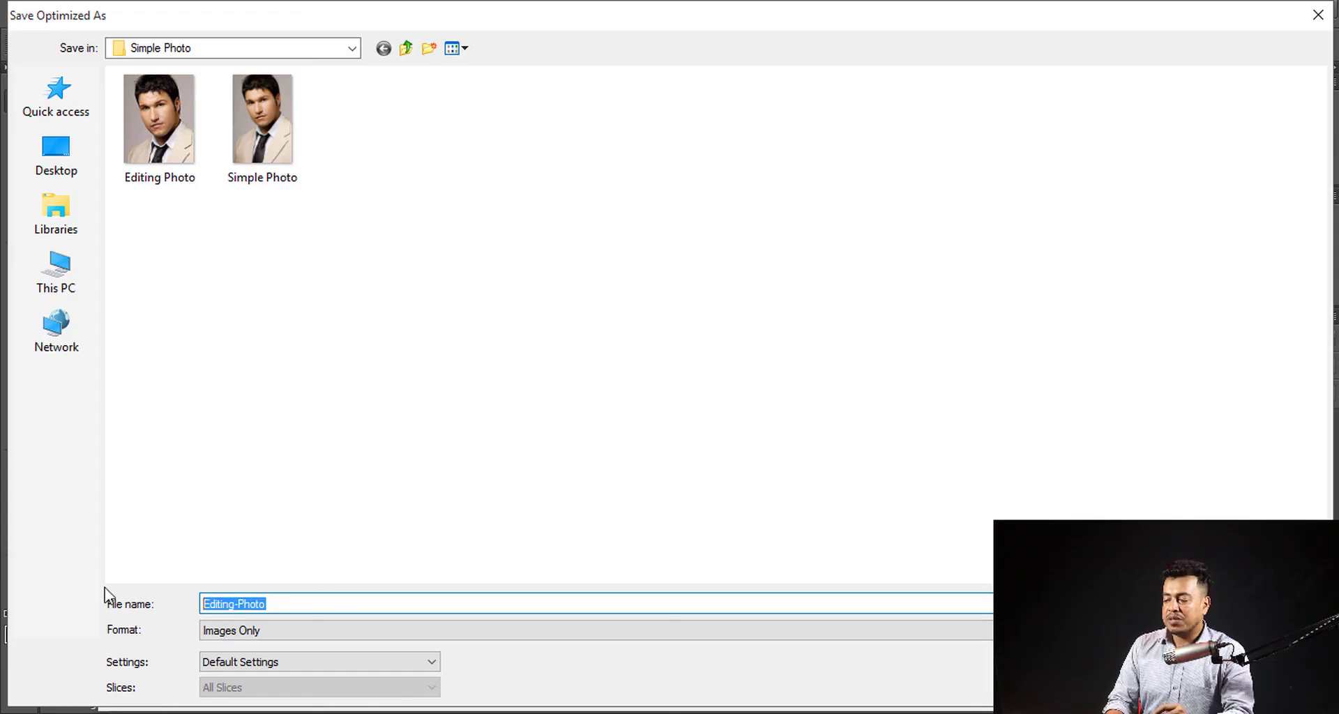
type("spload P")
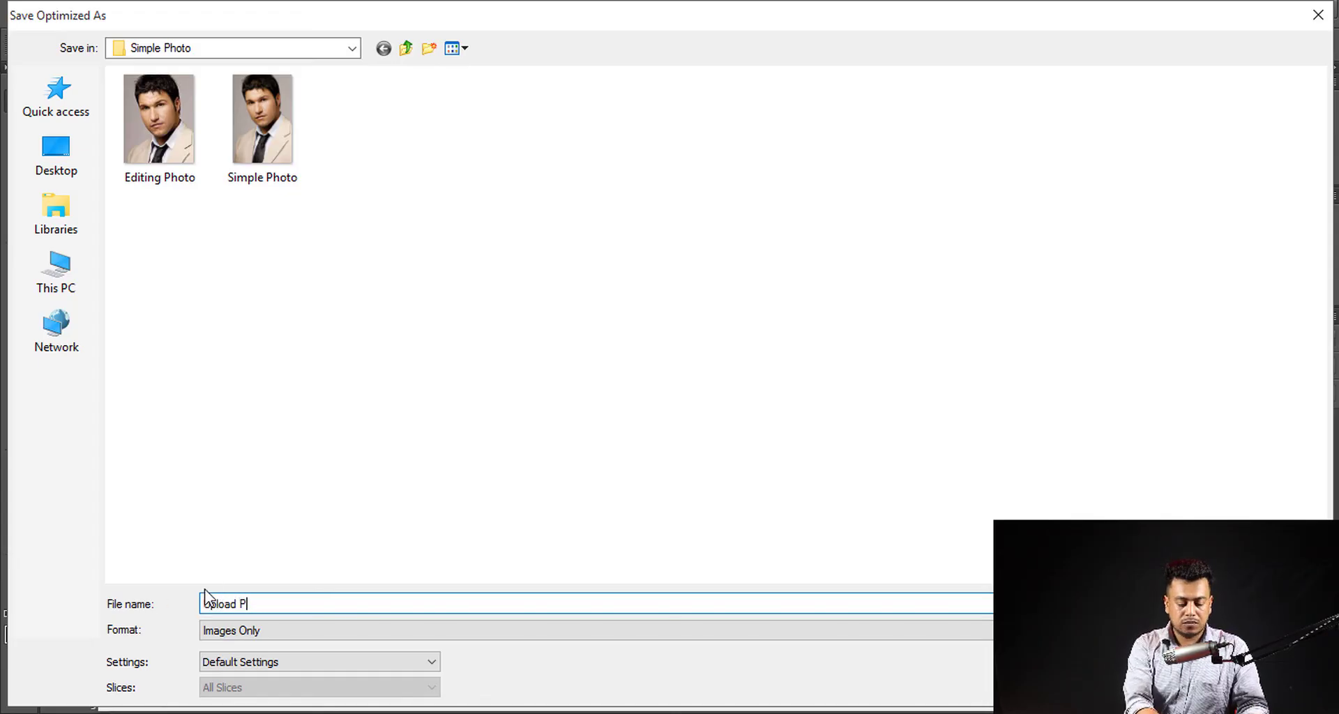
type("hoto")
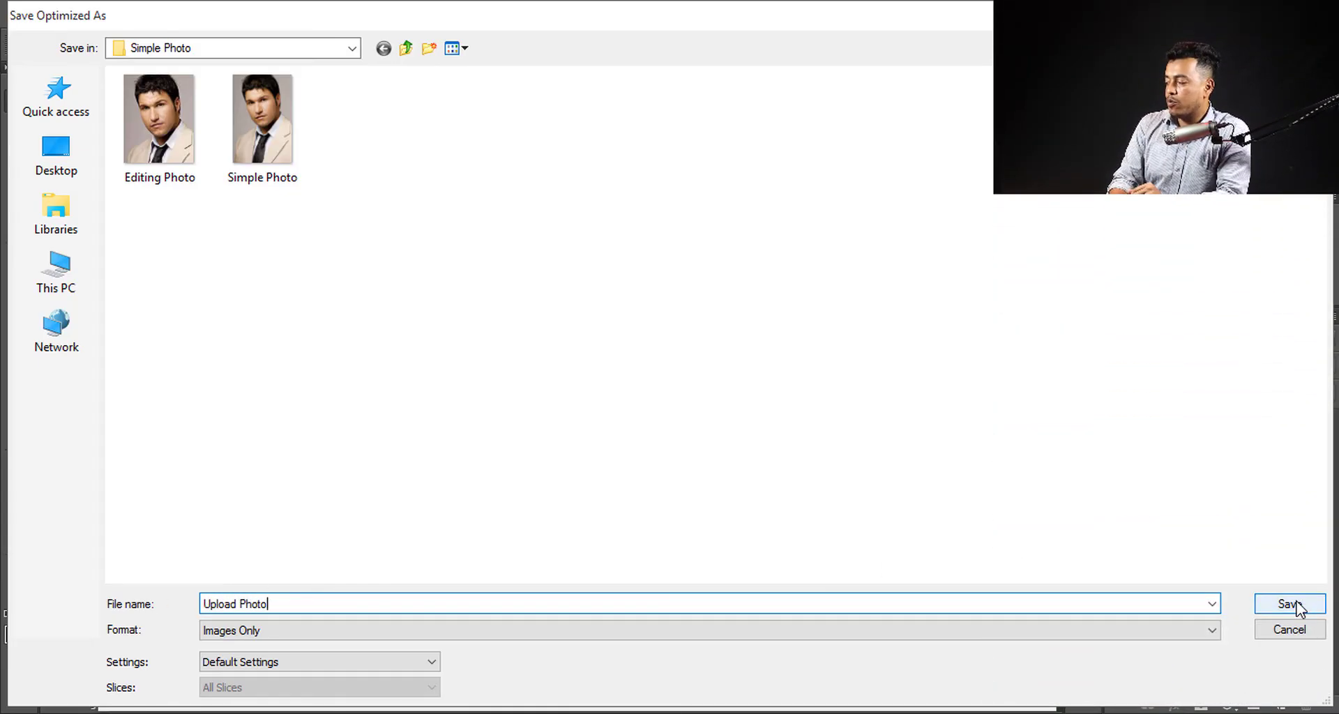
left_click(1291, 604)
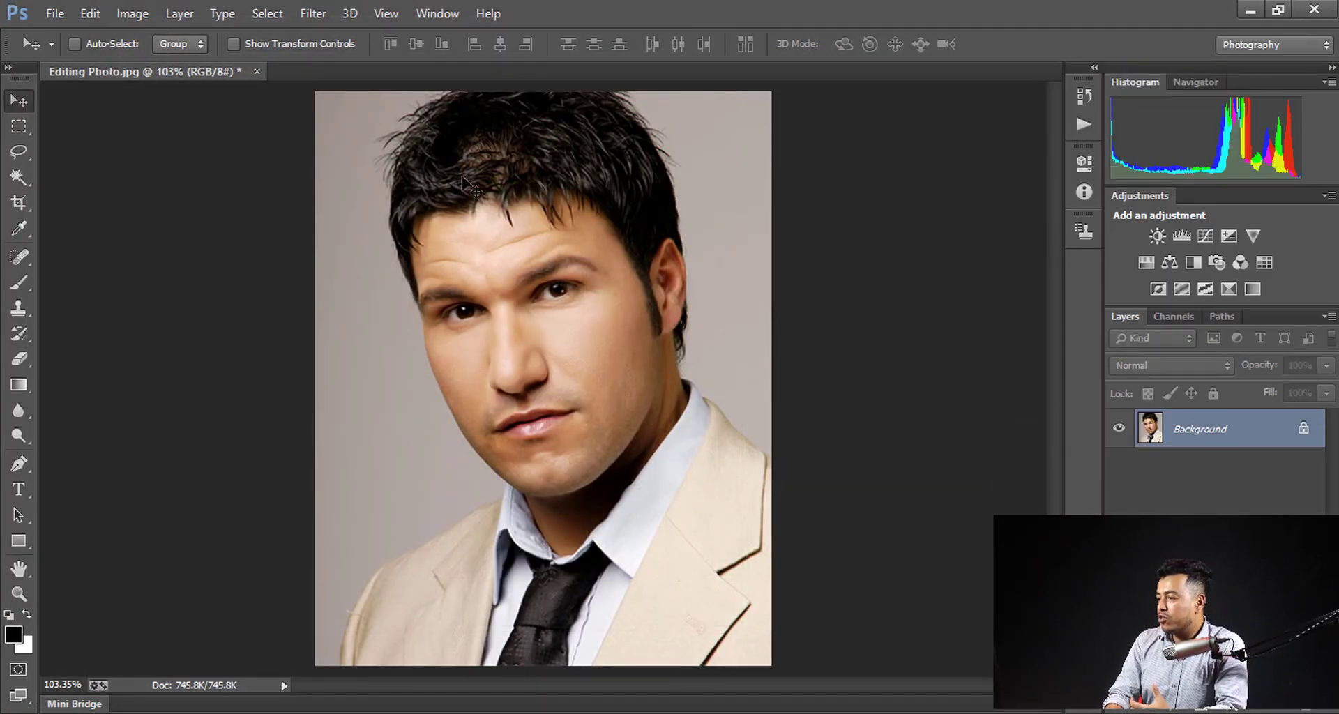
- Check Upload-Photo's properties from the Open dialog, confirming its 22.8 KB size
left_click(56, 12)
left_click(86, 57)
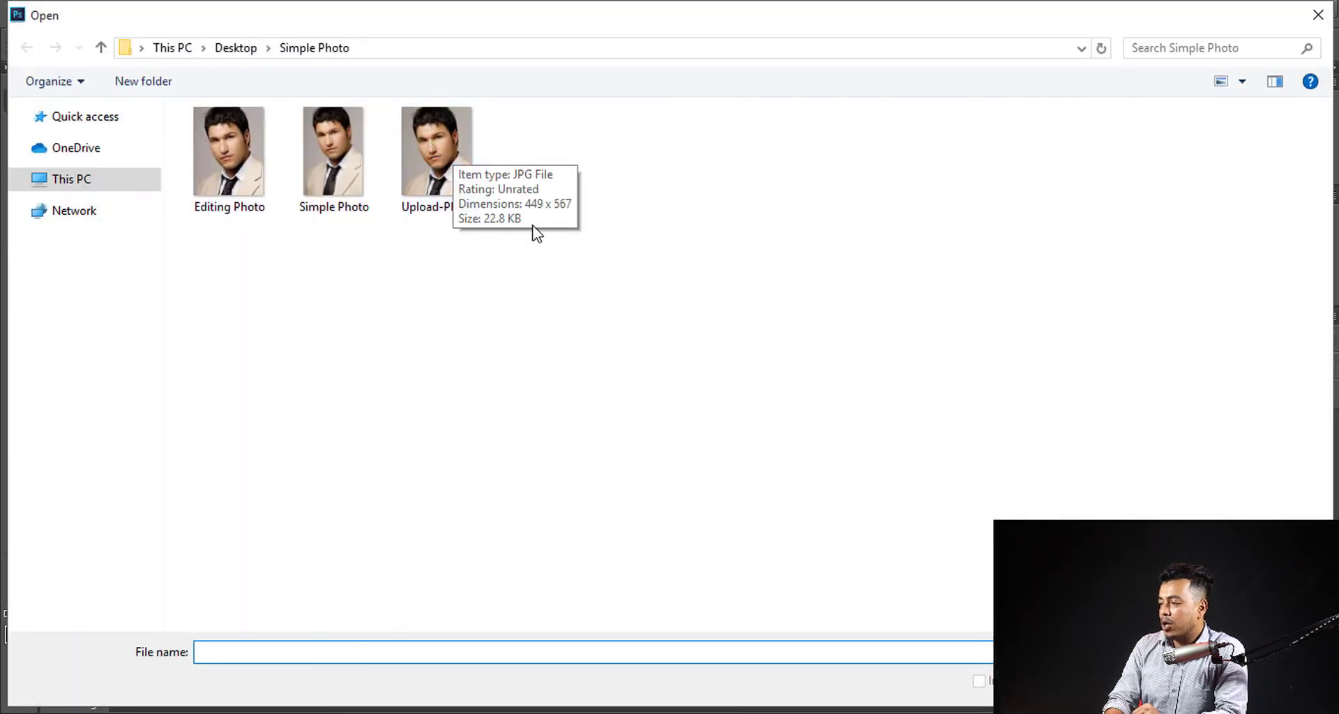
right_click(433, 140)
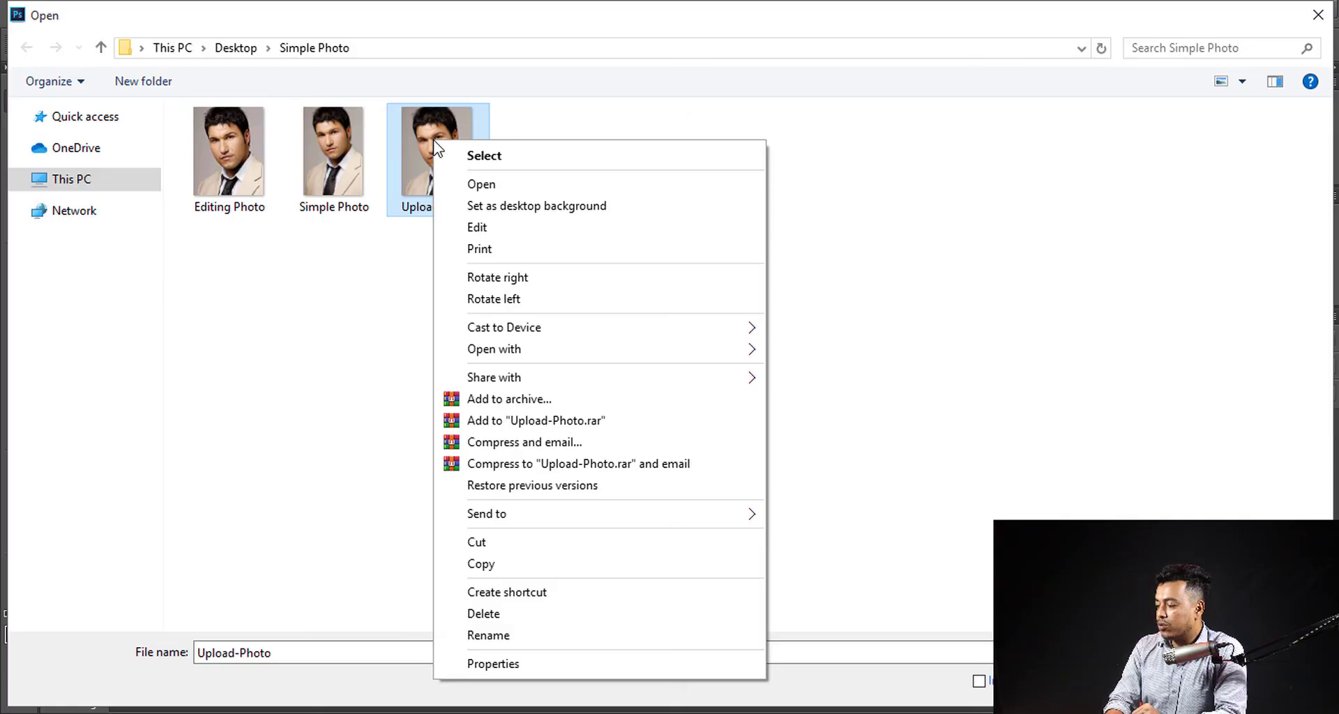
left_click(502, 664)
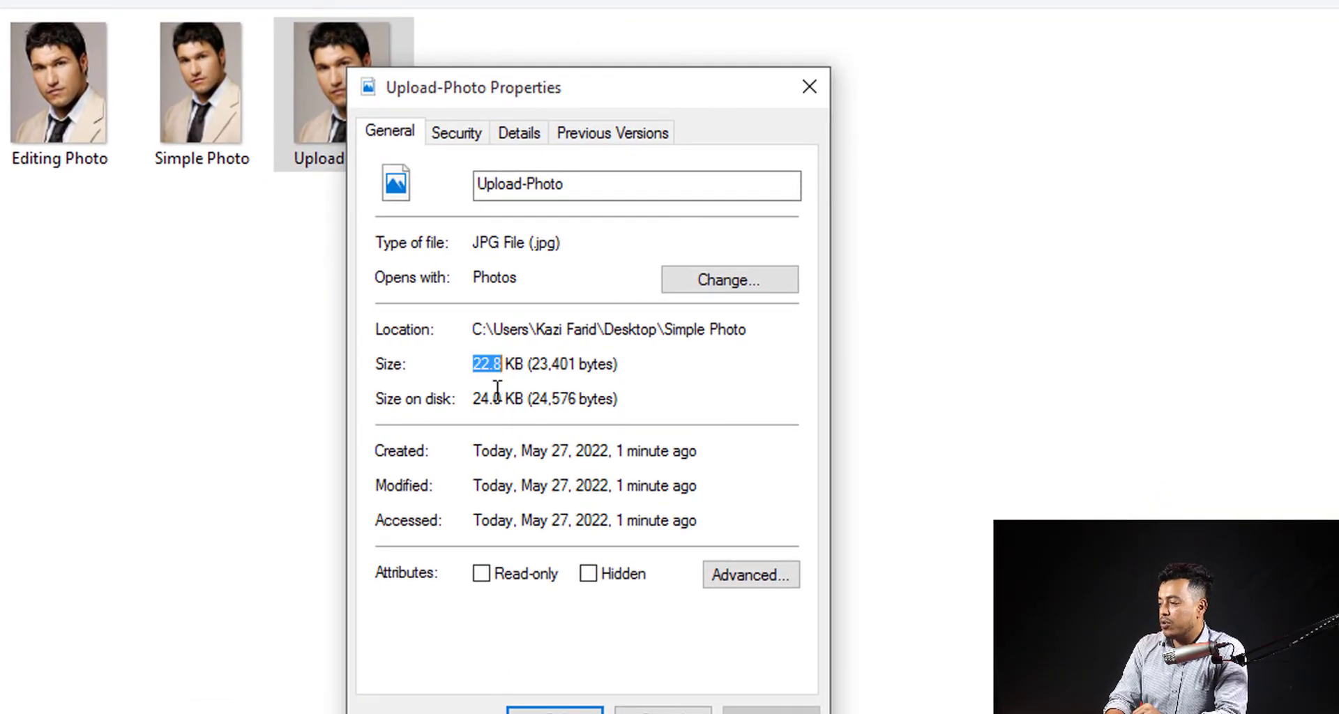
key("Escape")
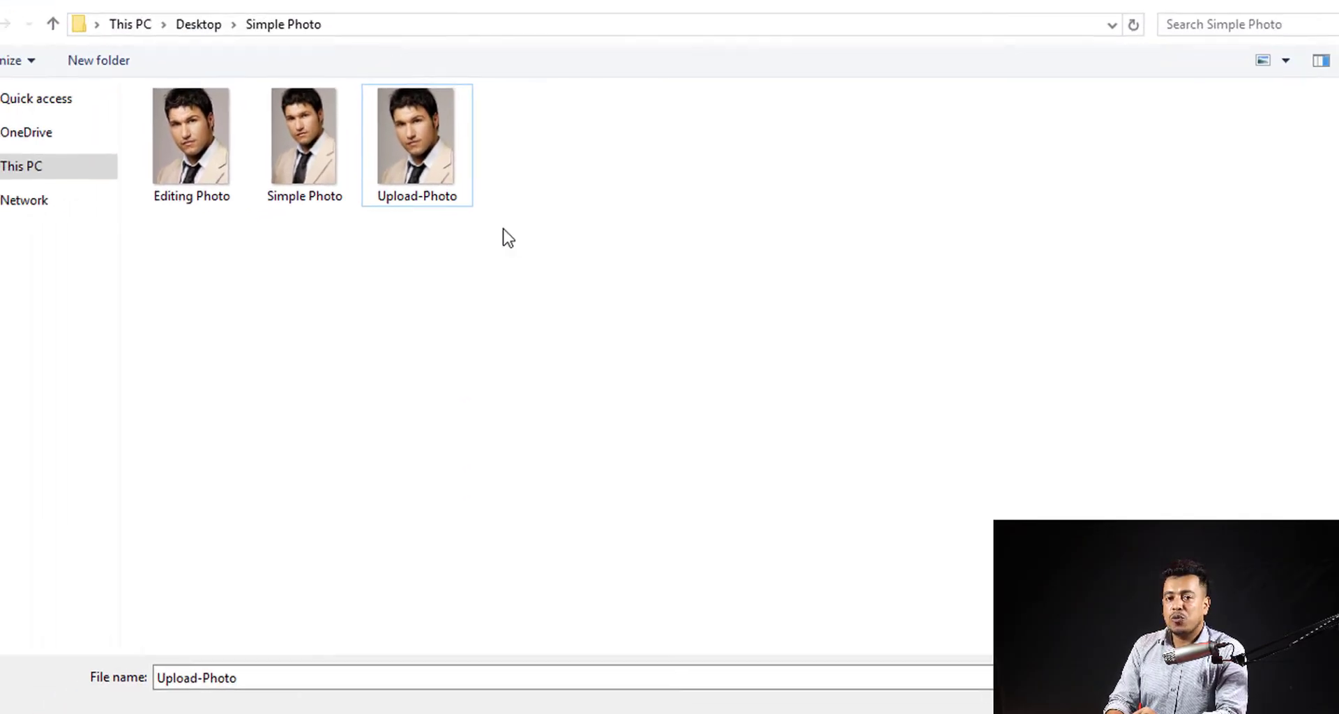
right_click(432, 150)
left_click(478, 193)
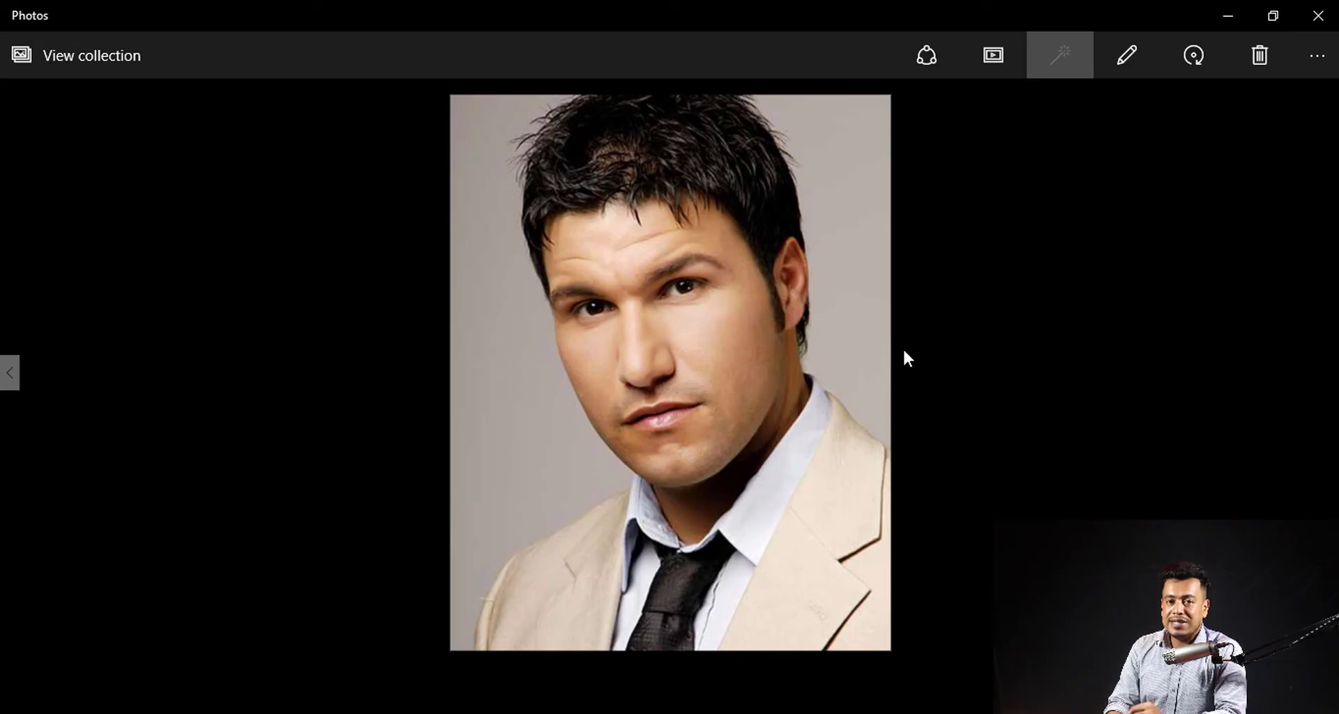
left_click(1317, 15)
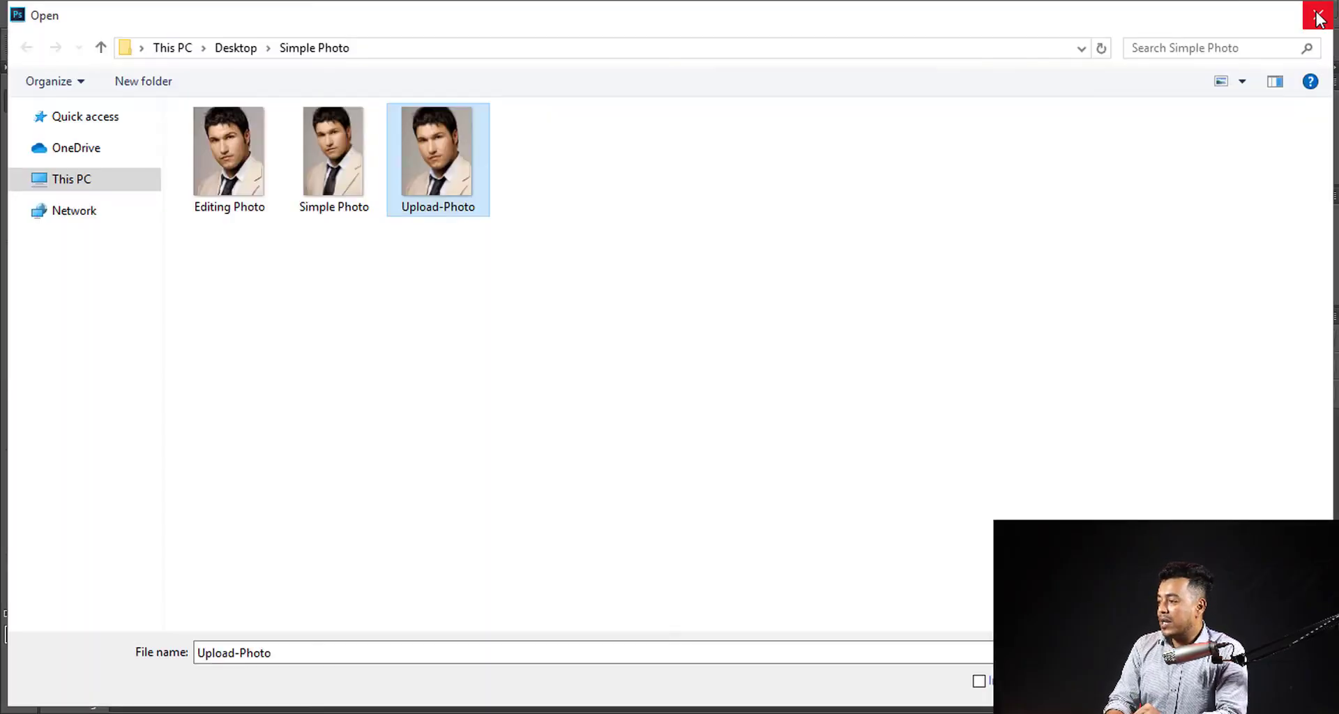